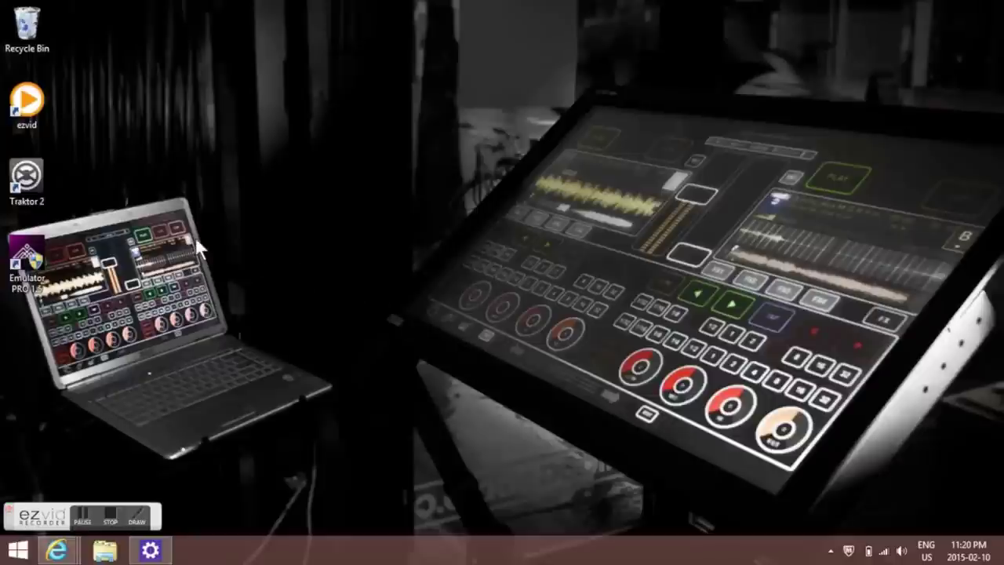
Launch Emulator PRO from its desktop shortcut
{"action": "double_click", "coordinate": [31, 261]}
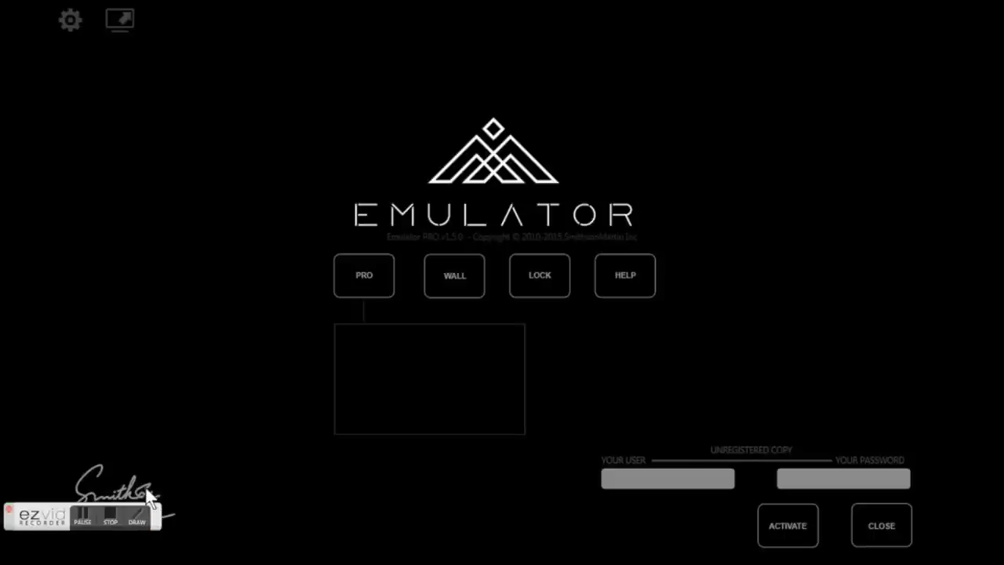
Check that MIDI IN and OUT use the Emulator ports, then close and relaunch Emulator PRO
{"action": "left_click", "coordinate": [67, 30]}
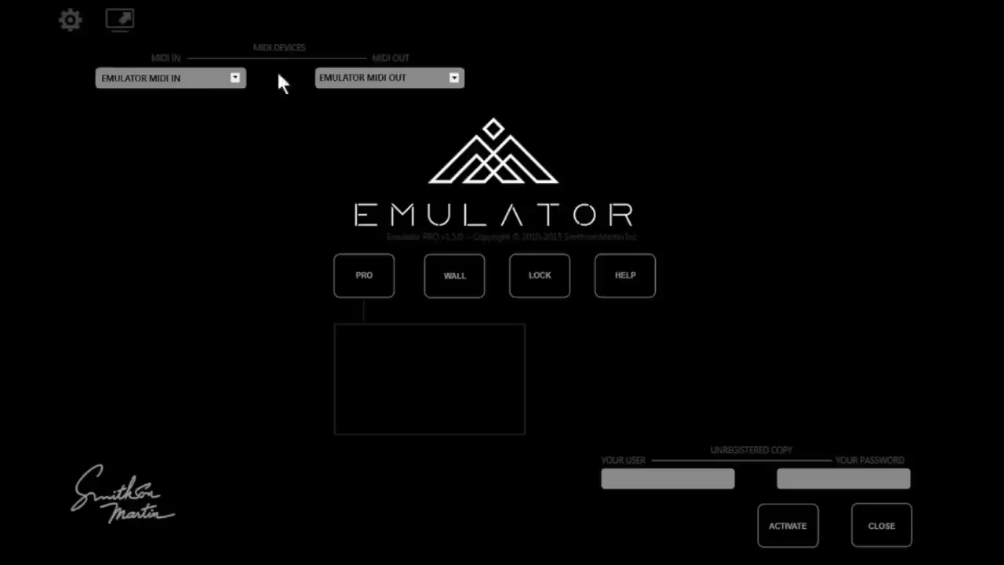
{"action": "left_click", "coordinate": [124, 21]}
{"action": "left_click", "coordinate": [773, 14]}
{"action": "left_click", "coordinate": [122, 18]}
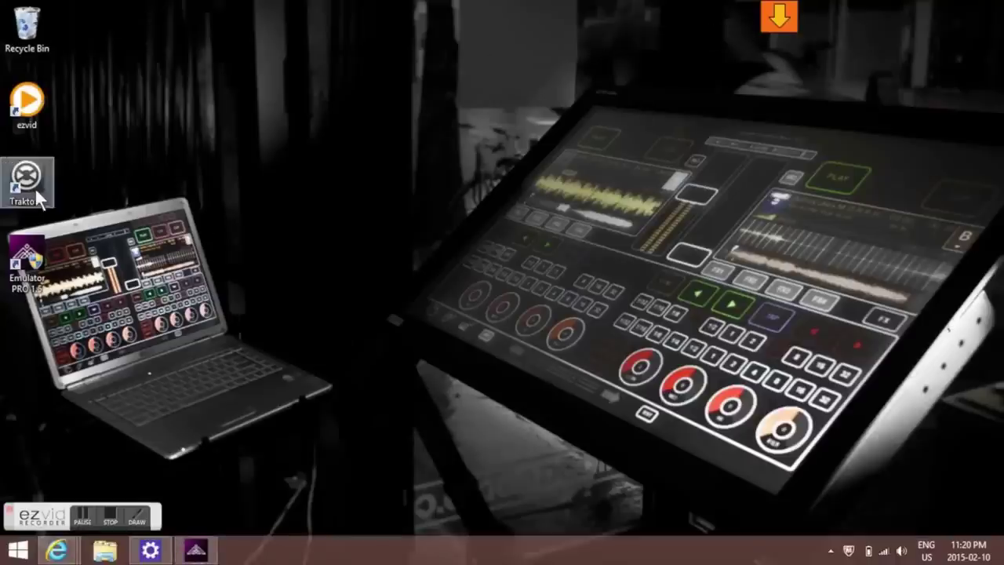
{"action": "left_click", "coordinate": [781, 14]}
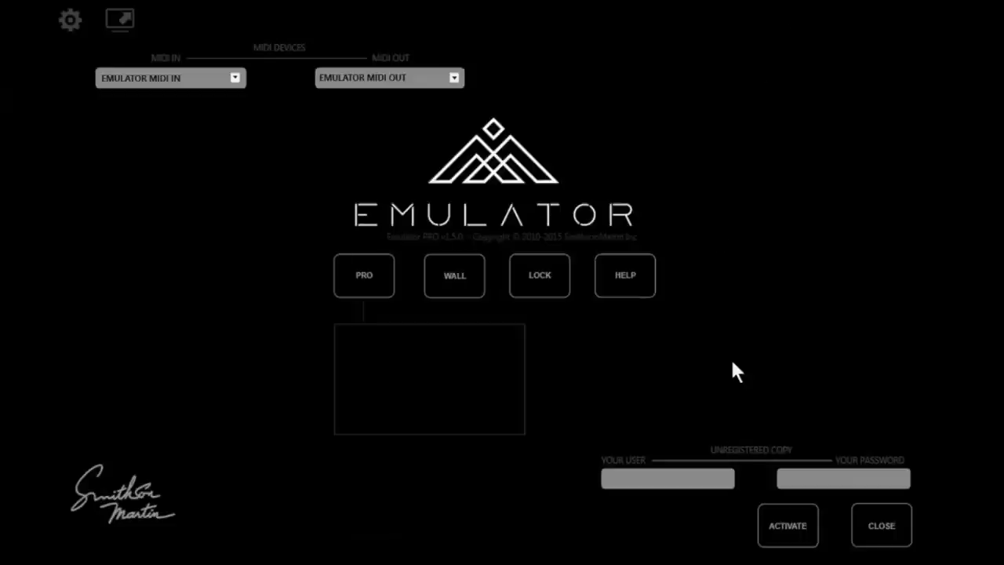
{"action": "left_click", "coordinate": [873, 522]}
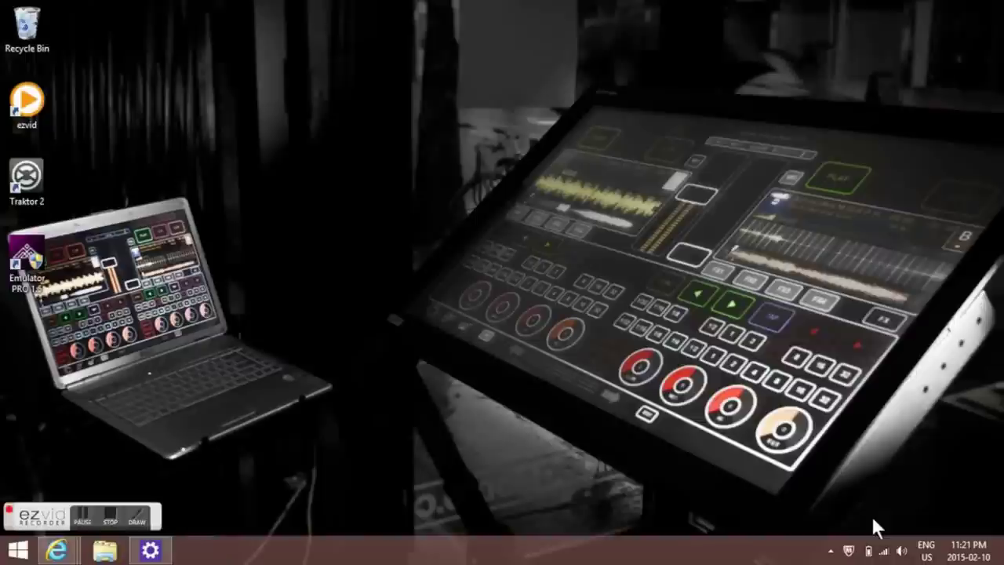
{"action": "double_click", "coordinate": [27, 263]}
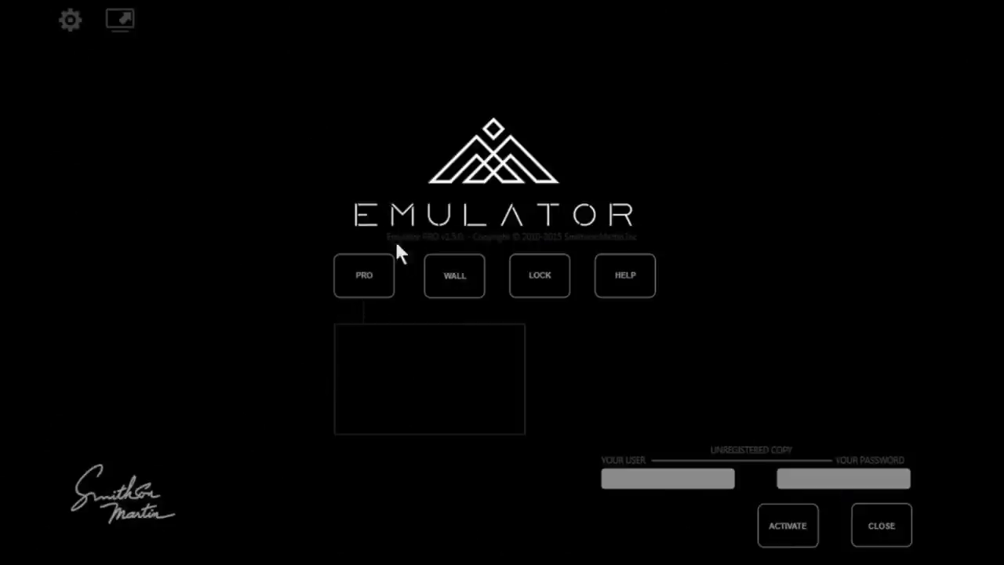
Show the PRO templates list with Lost+Found and Traktor
{"action": "left_click", "coordinate": [367, 282]}
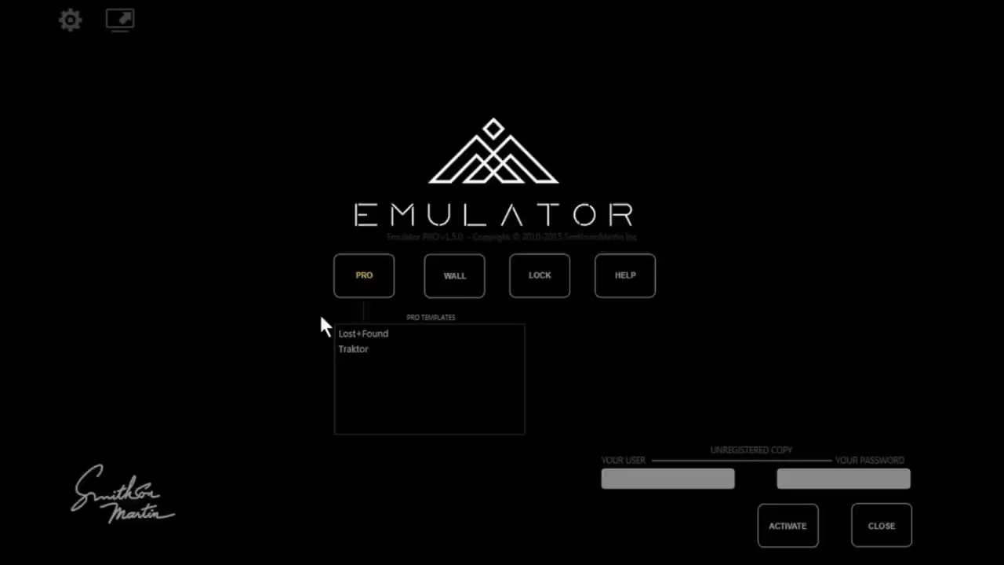
Load the Traktor template's four-deck control surface
{"action": "left_click", "coordinate": [362, 279]}
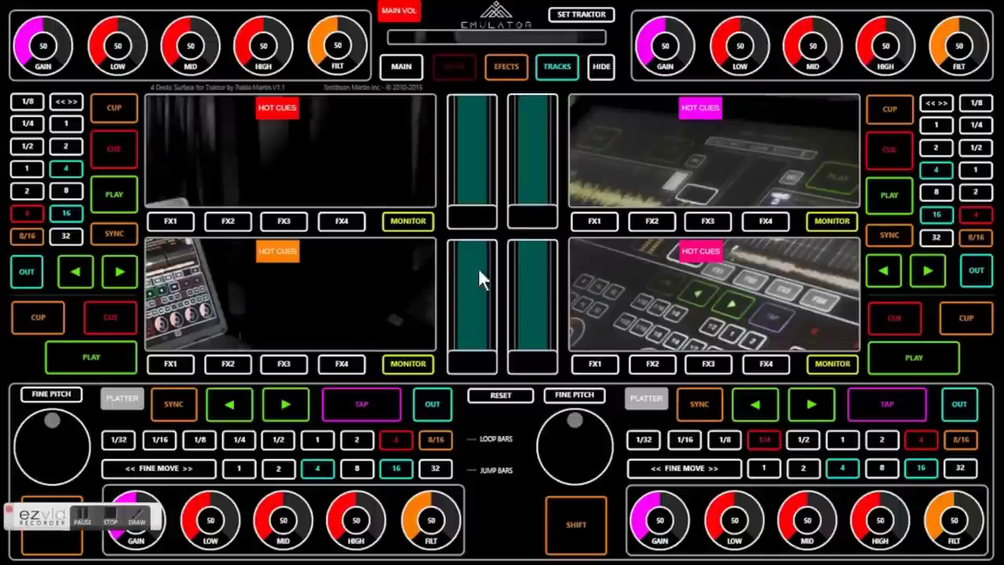
Open the Editor panel, centre it over the Traktor surface, and view the template notes and creator details
{"action": "right_click", "coordinate": [539, 259]}
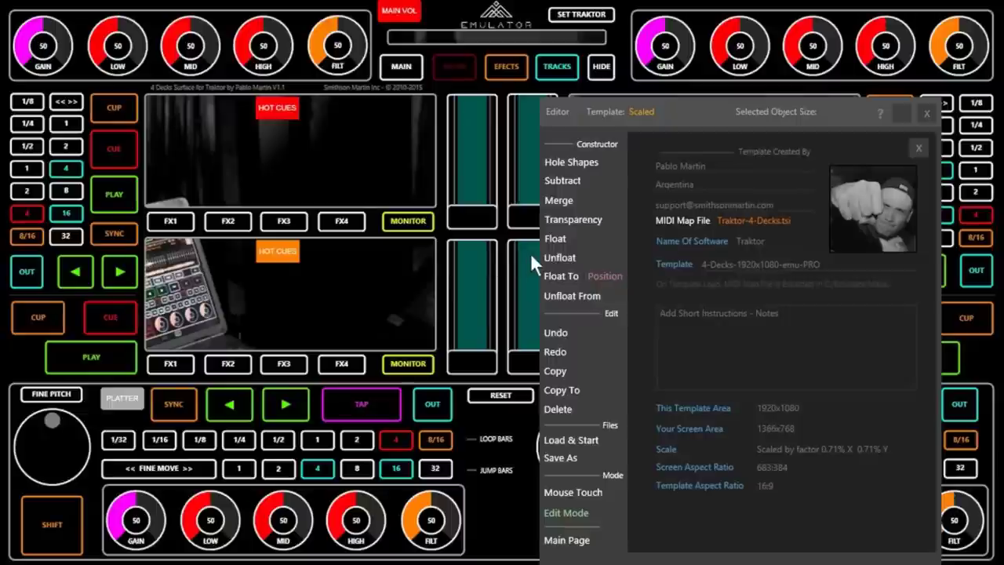
{"action": "left_click_drag", "start_coordinate": [714, 105], "coordinate": [780, 77]}
{"action": "left_click_drag", "start_coordinate": [423, 69], "coordinate": [419, 69]}
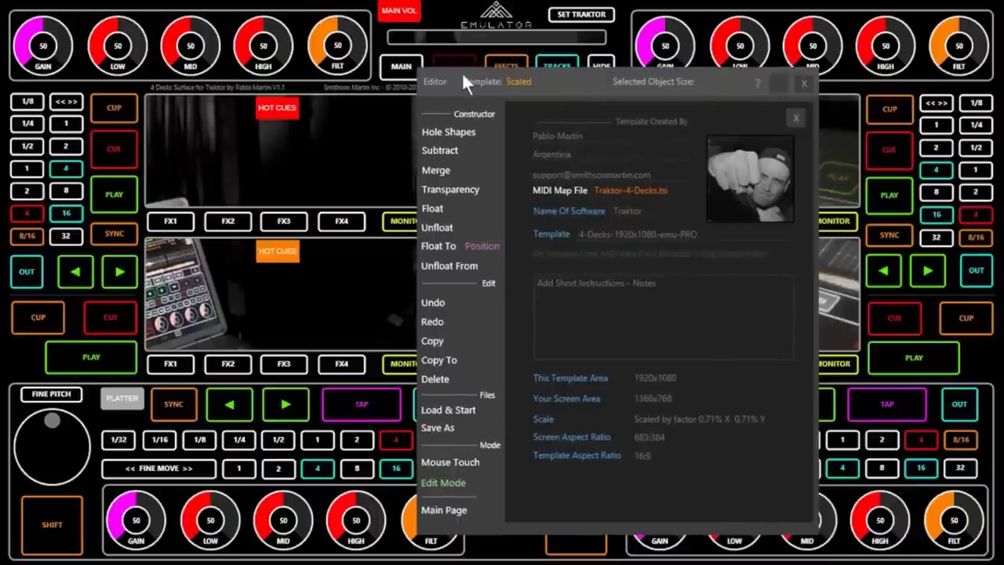
{"action": "left_click", "coordinate": [806, 83]}
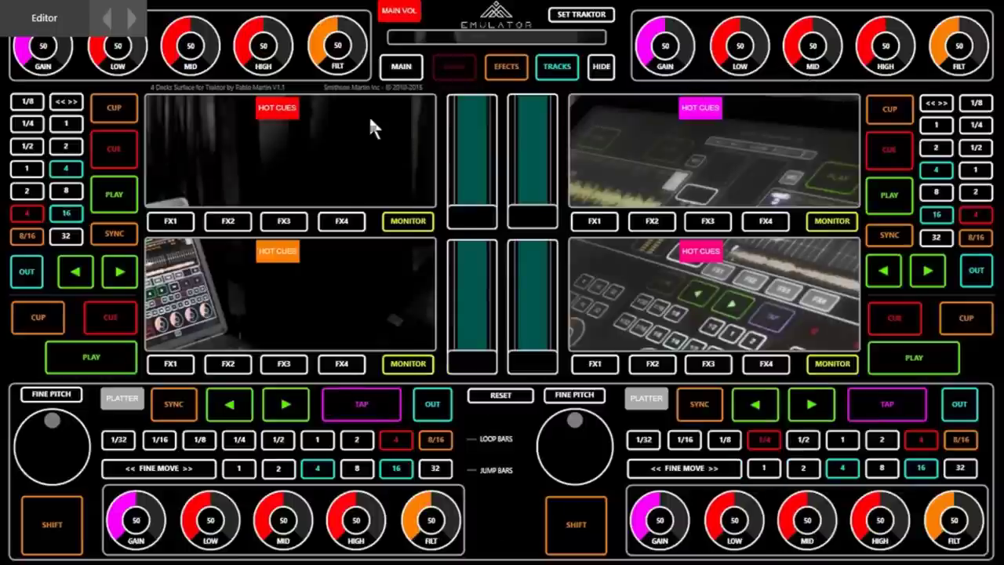
{"action": "left_click", "coordinate": [19, 19]}
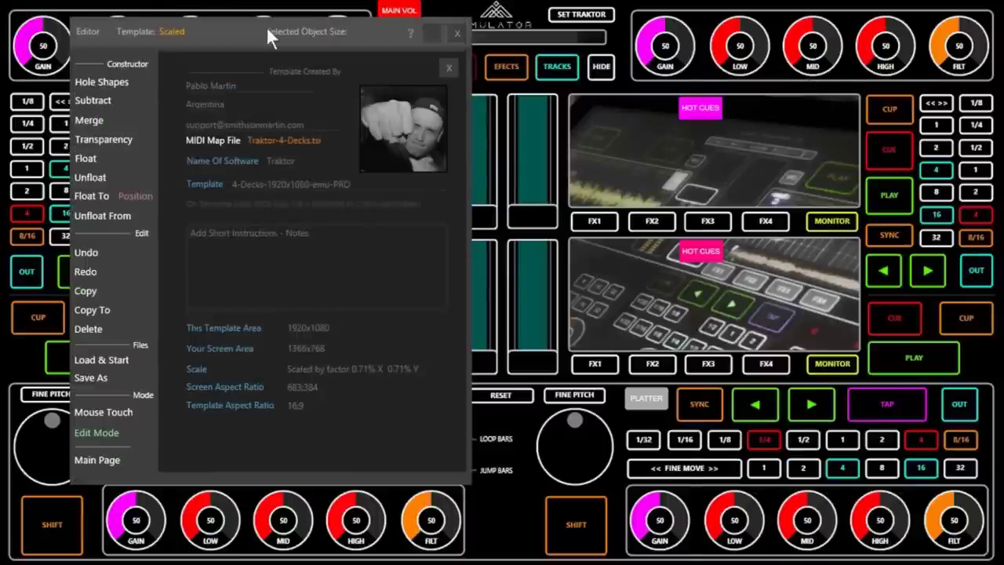
{"action": "left_click_drag", "start_coordinate": [265, 26], "coordinate": [539, 39]}
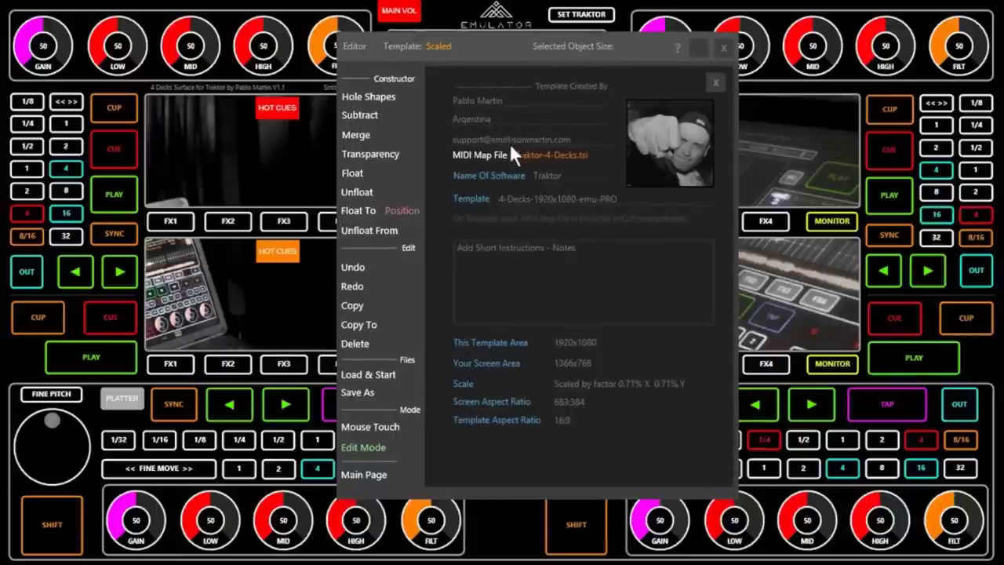
{"action": "left_click", "coordinate": [536, 254]}
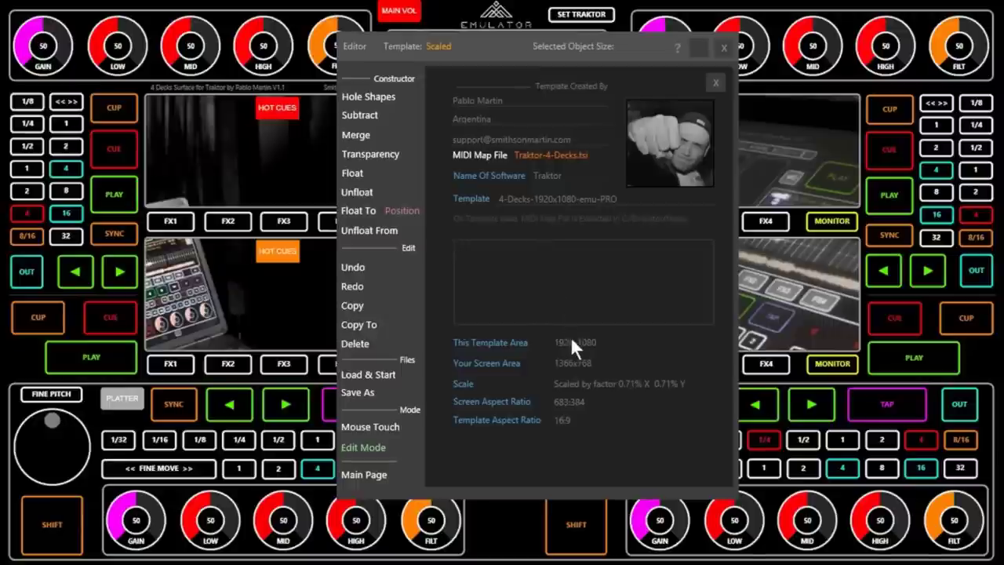
{"action": "left_click", "coordinate": [714, 82]}
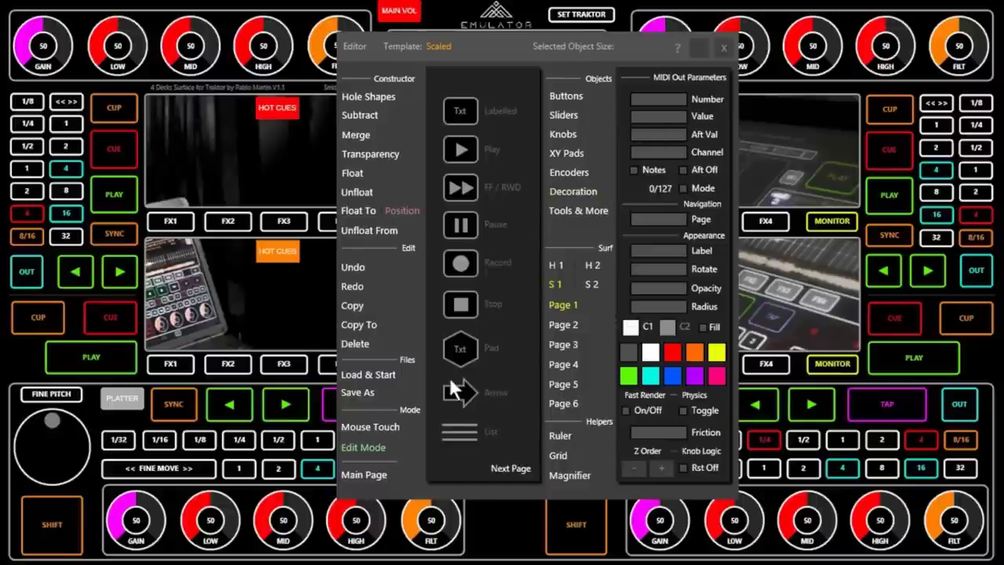
Start a new blank template, dismiss its creator form, and move the Editor to the right
{"action": "left_click", "coordinate": [385, 375]}
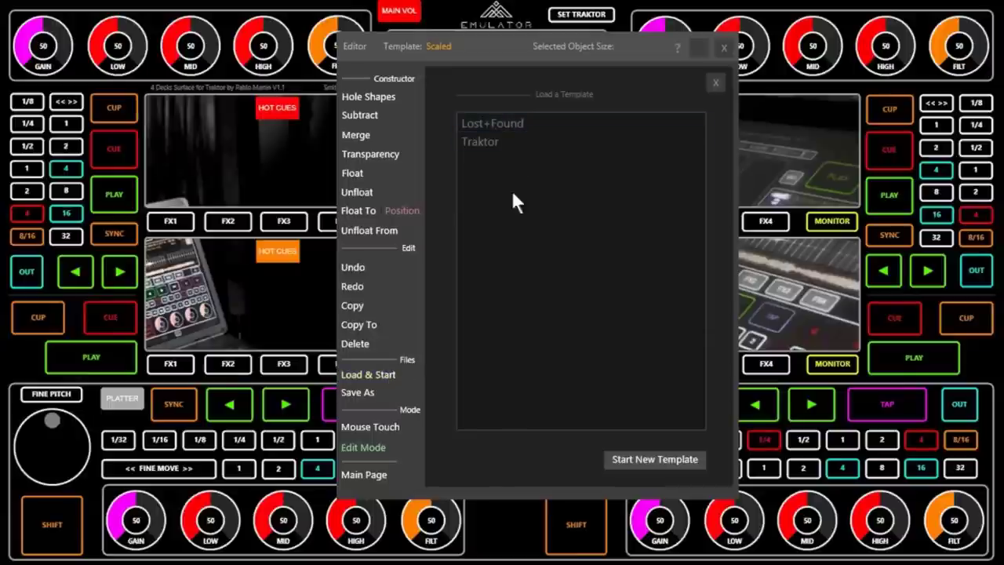
{"action": "left_click", "coordinate": [648, 463]}
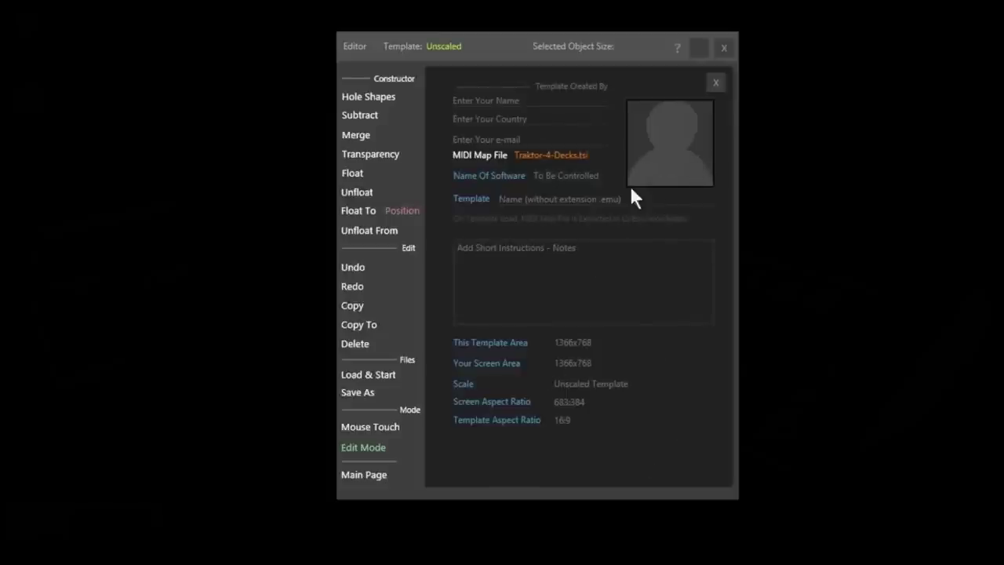
{"action": "left_click", "coordinate": [715, 84]}
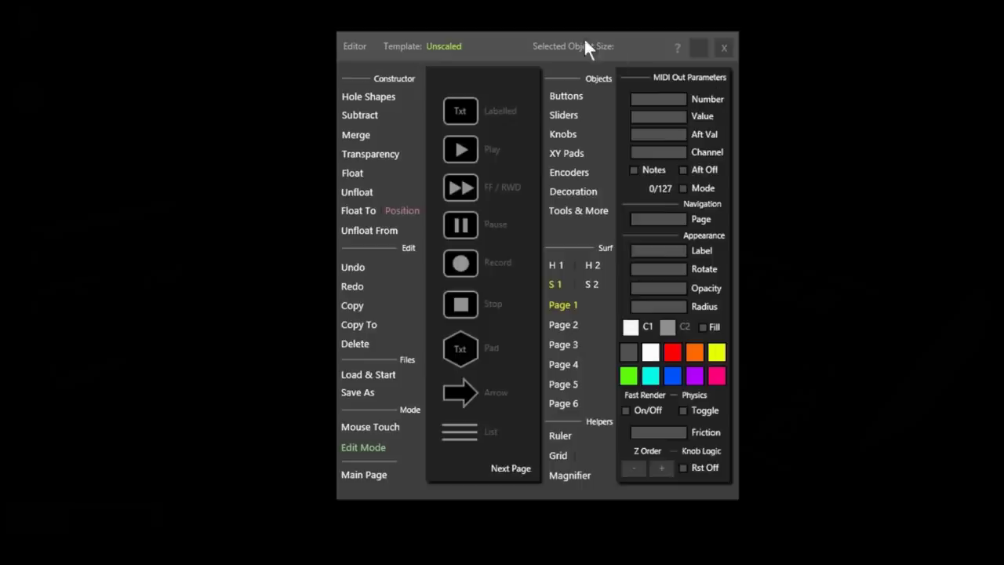
{"action": "left_click_drag", "start_coordinate": [585, 44], "coordinate": [752, 44]}
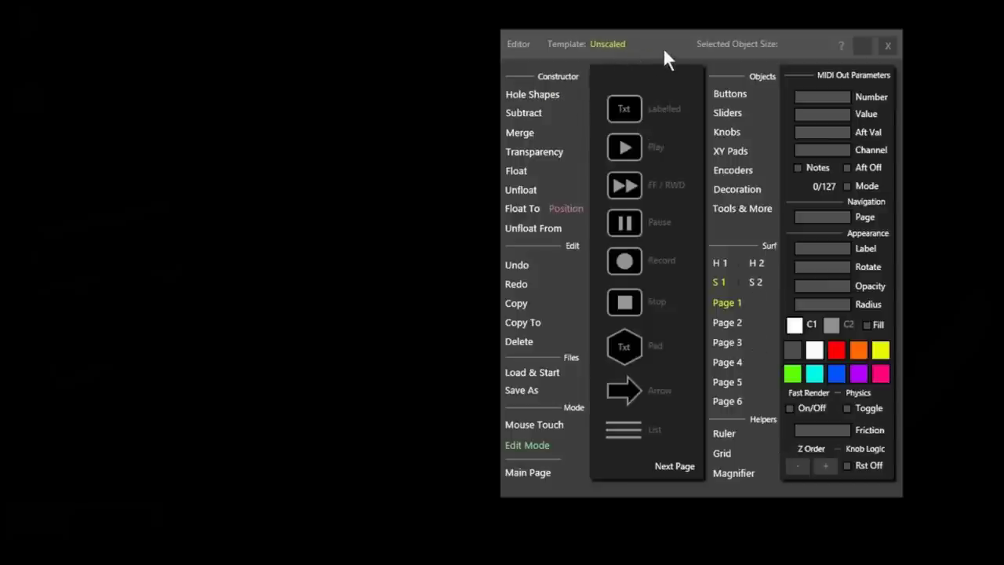
Place a square hole shape and stretch it to 440x220
{"action": "left_click", "coordinate": [548, 96]}
{"action": "left_click", "coordinate": [545, 93]}
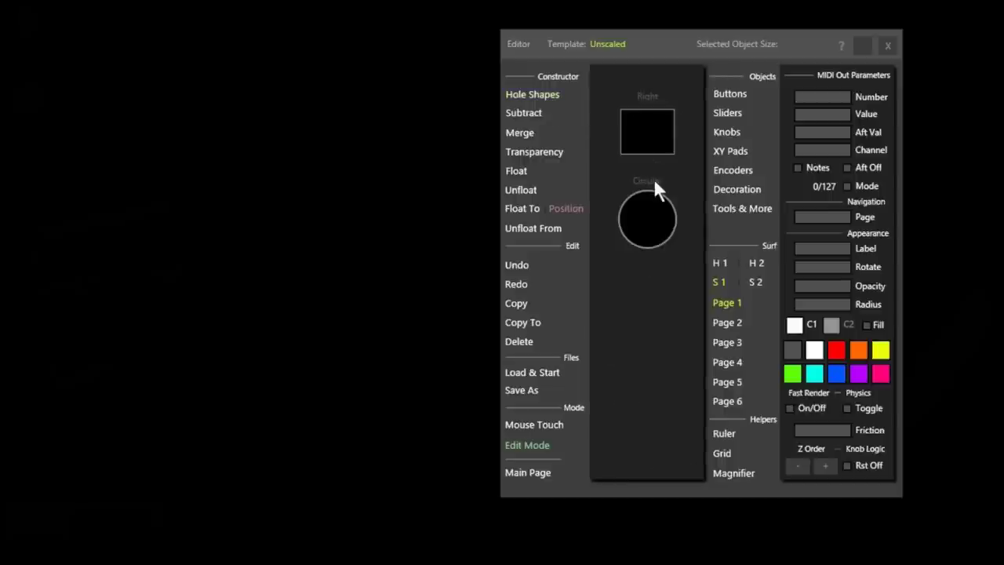
{"action": "left_click", "coordinate": [205, 142]}
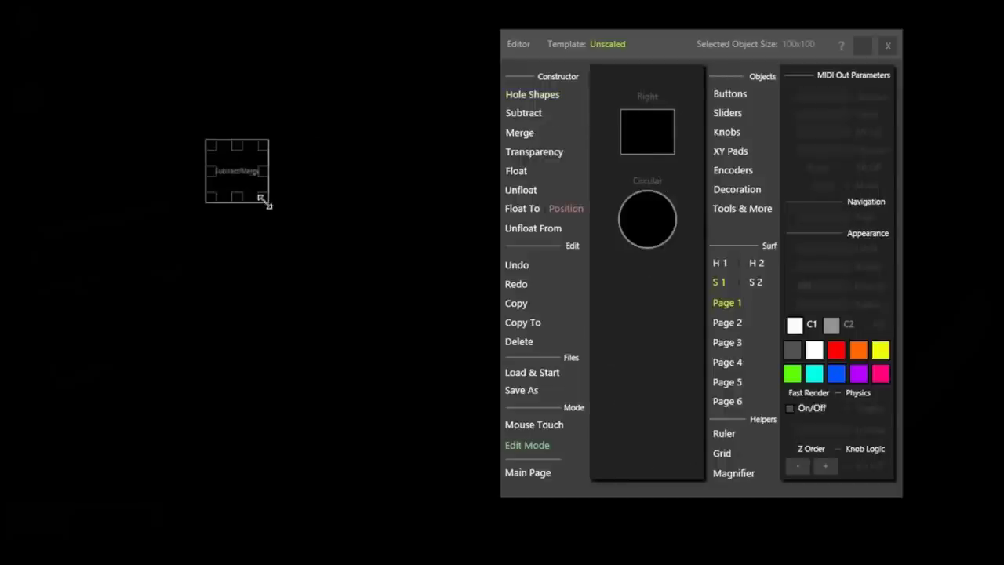
{"action": "left_click_drag", "start_coordinate": [265, 203], "coordinate": [437, 254]}
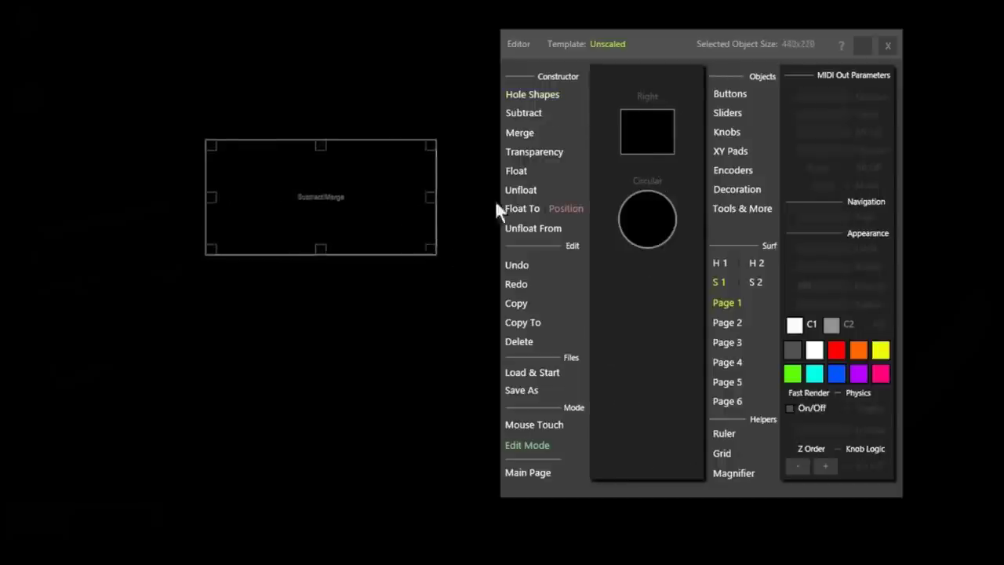
Set the rectangle to Subtract and toggle transparency on and off
{"action": "left_click", "coordinate": [518, 113]}
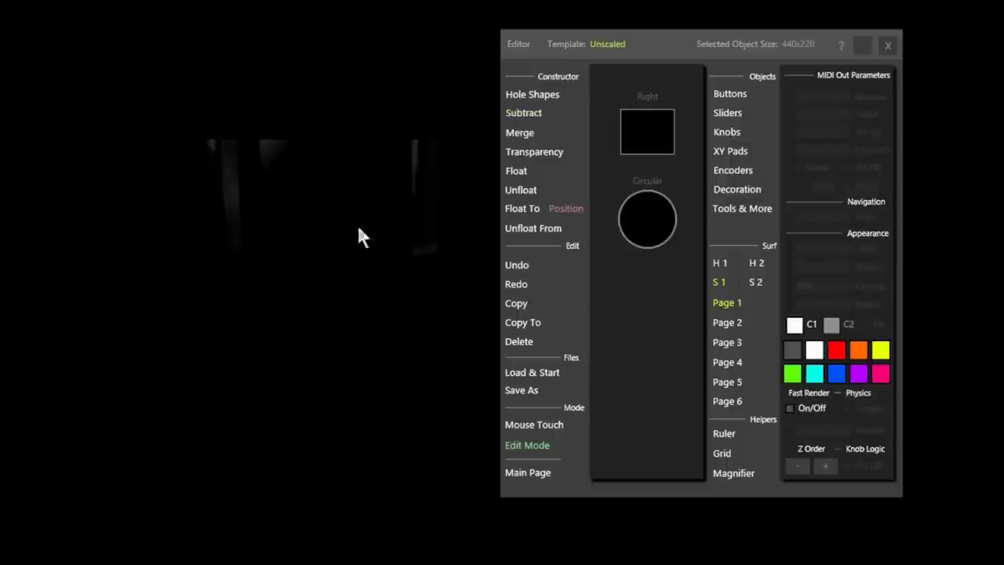
{"action": "left_click_drag", "start_coordinate": [356, 215], "coordinate": [366, 239]}
{"action": "left_click", "coordinate": [530, 153]}
{"action": "left_click", "coordinate": [530, 152]}
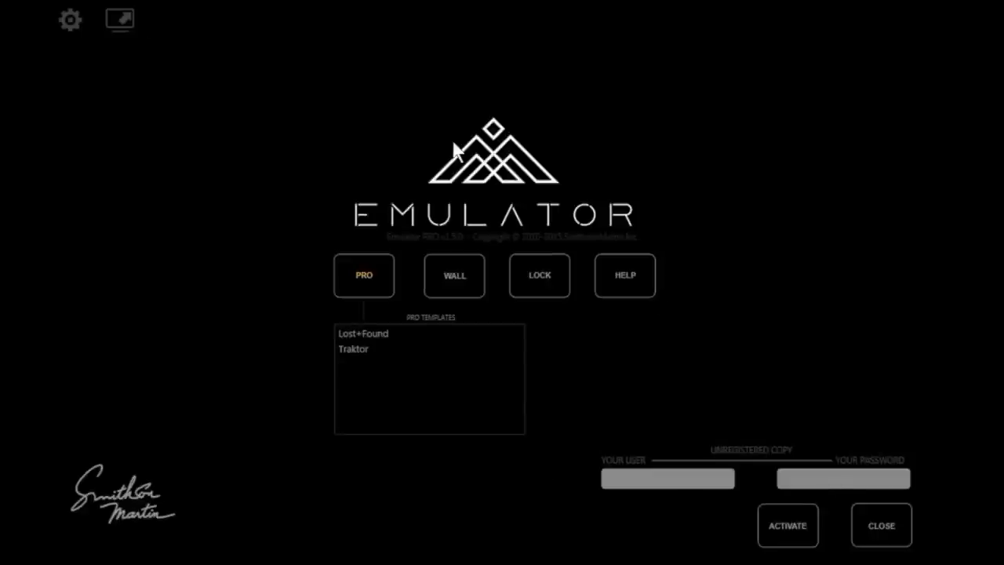
Launch Traktor 2 full-screen, then bring the Emulator editor back over it with a see-through overlay
{"action": "left_click", "coordinate": [122, 19]}
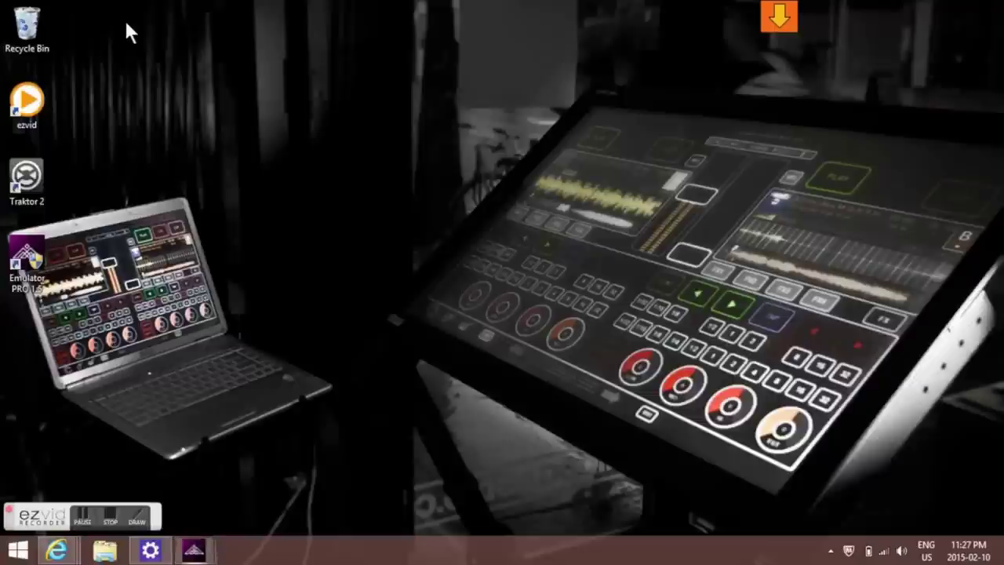
{"action": "double_click", "coordinate": [29, 180]}
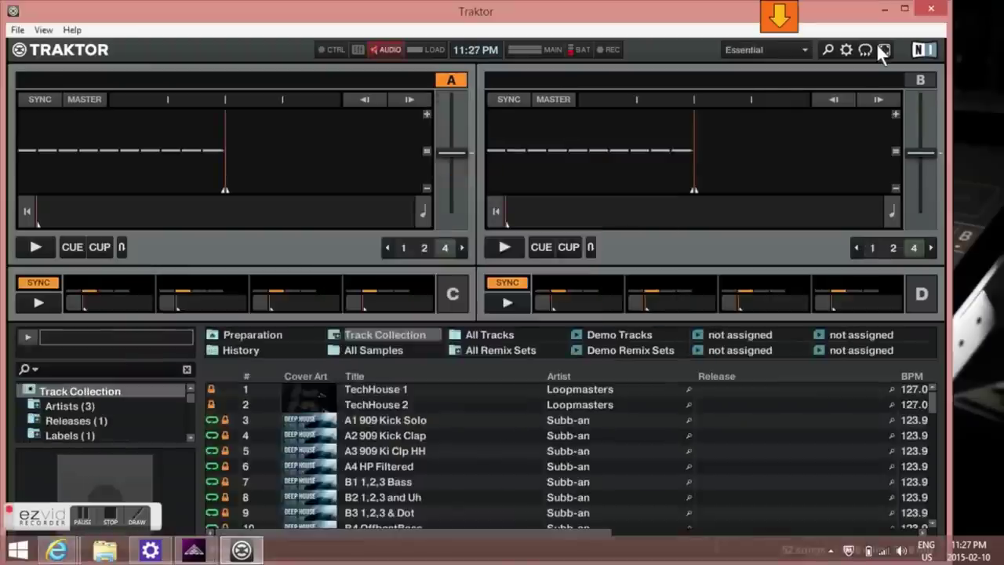
{"action": "left_click", "coordinate": [879, 47]}
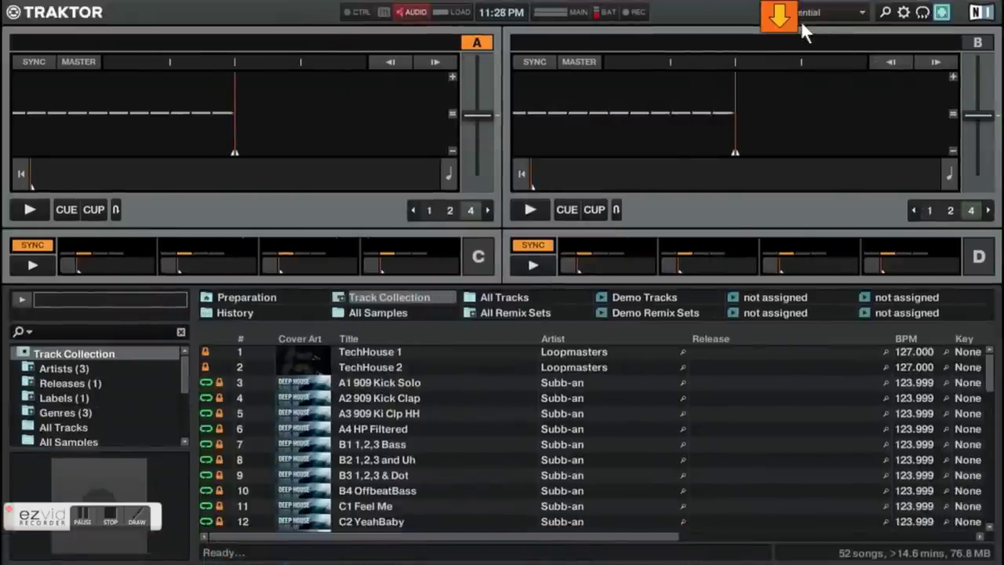
{"action": "left_click", "coordinate": [780, 16]}
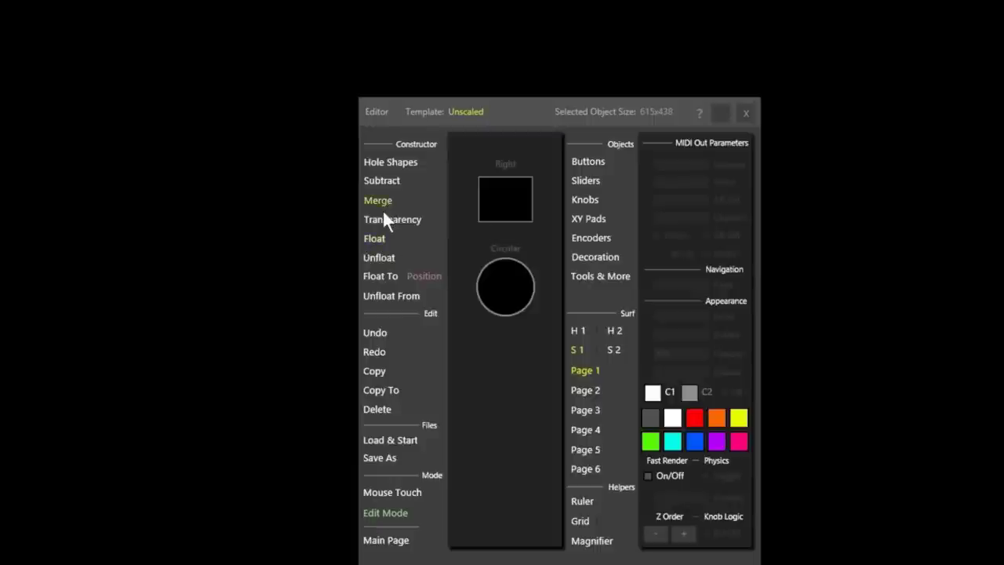
{"action": "left_click", "coordinate": [379, 219]}
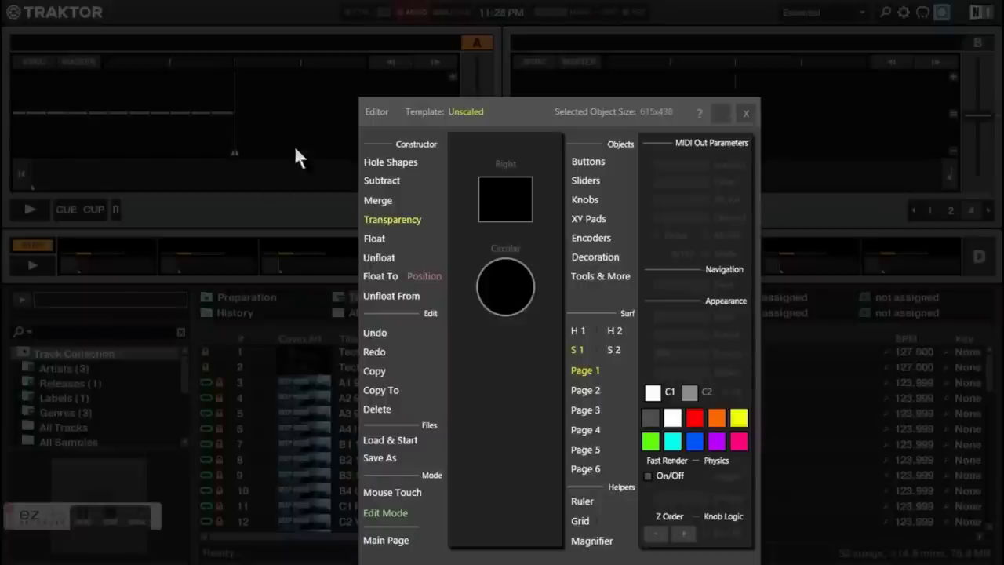
Cut a 938x370 hole over Traktor's deck A, then restore the opaque black overlay
{"action": "left_click_drag", "start_coordinate": [539, 115], "coordinate": [711, 57]}
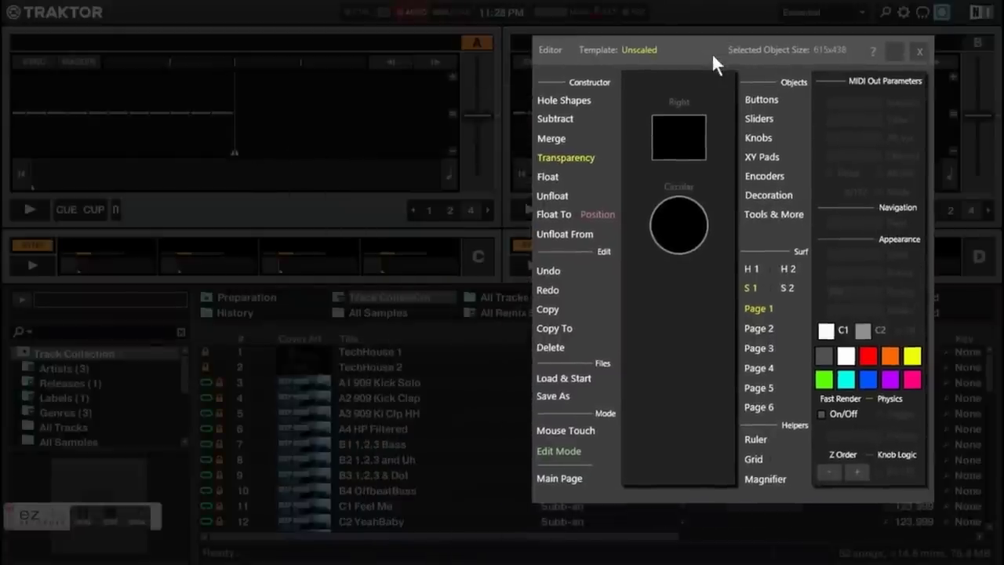
{"action": "left_click_drag", "start_coordinate": [671, 143], "coordinate": [29, 72]}
{"action": "left_click_drag", "start_coordinate": [71, 111], "coordinate": [500, 229]}
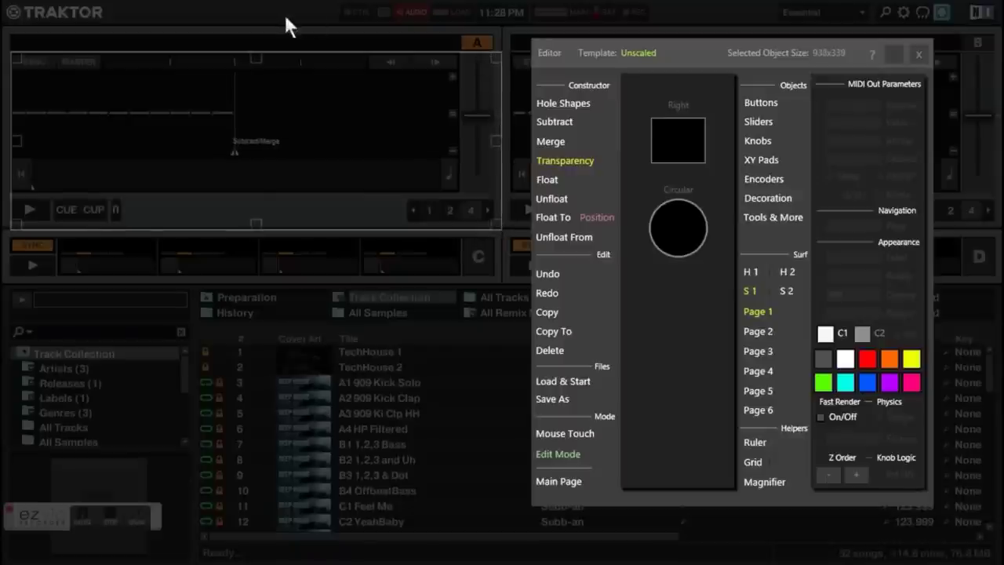
{"action": "left_click_drag", "start_coordinate": [253, 51], "coordinate": [249, 37]}
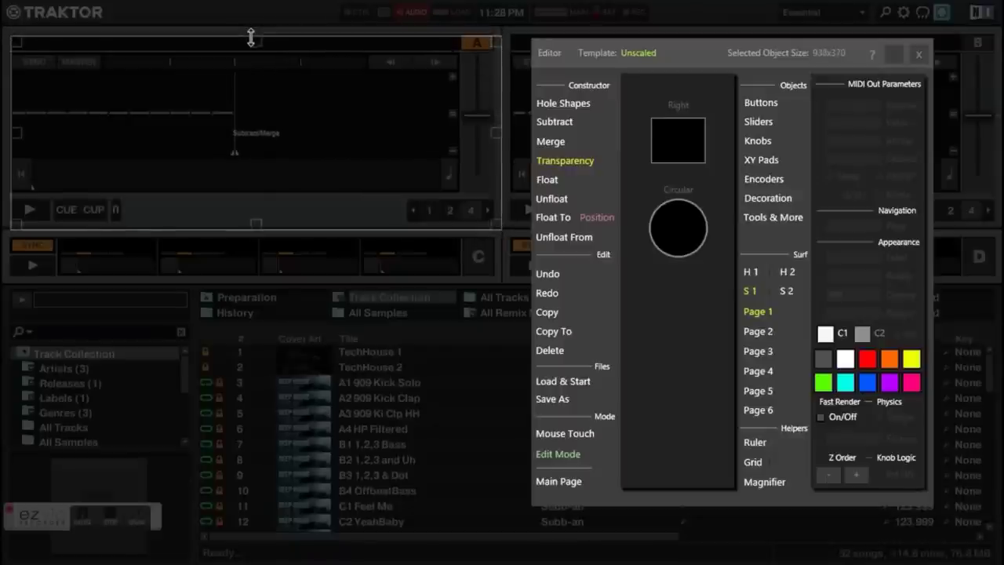
{"action": "left_click", "coordinate": [562, 127]}
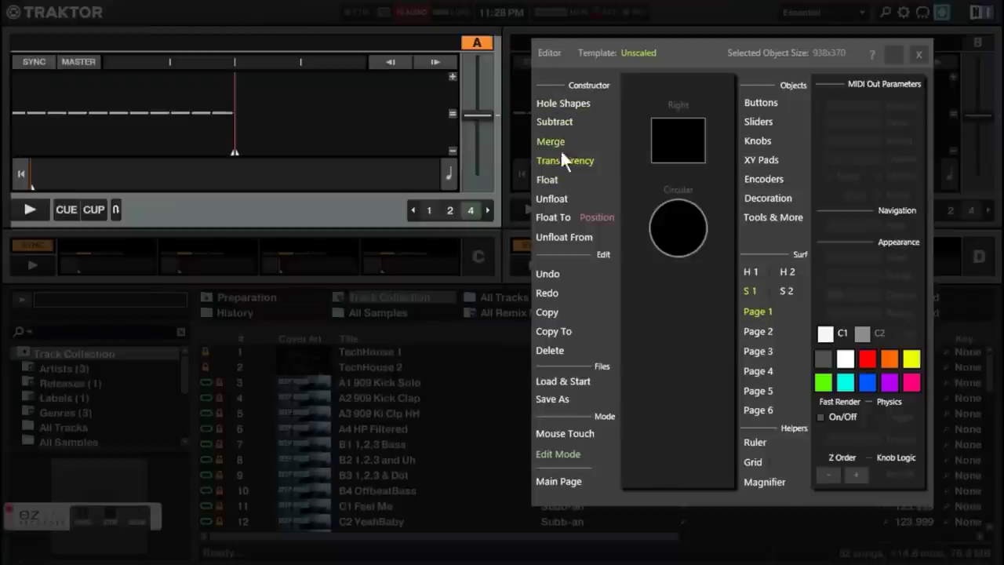
{"action": "left_click", "coordinate": [563, 160]}
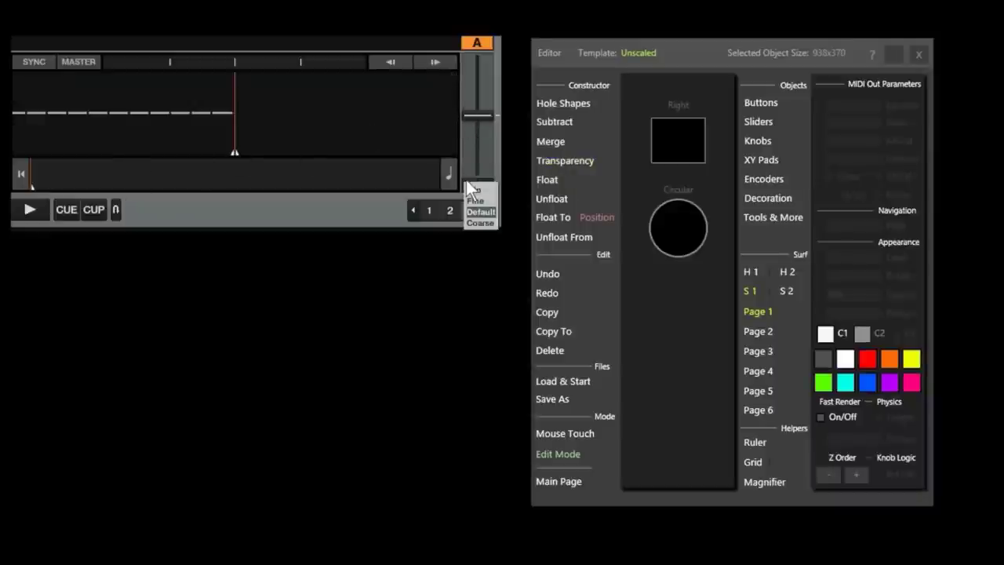
{"action": "left_click", "coordinate": [429, 211]}
{"action": "left_click", "coordinate": [450, 210]}
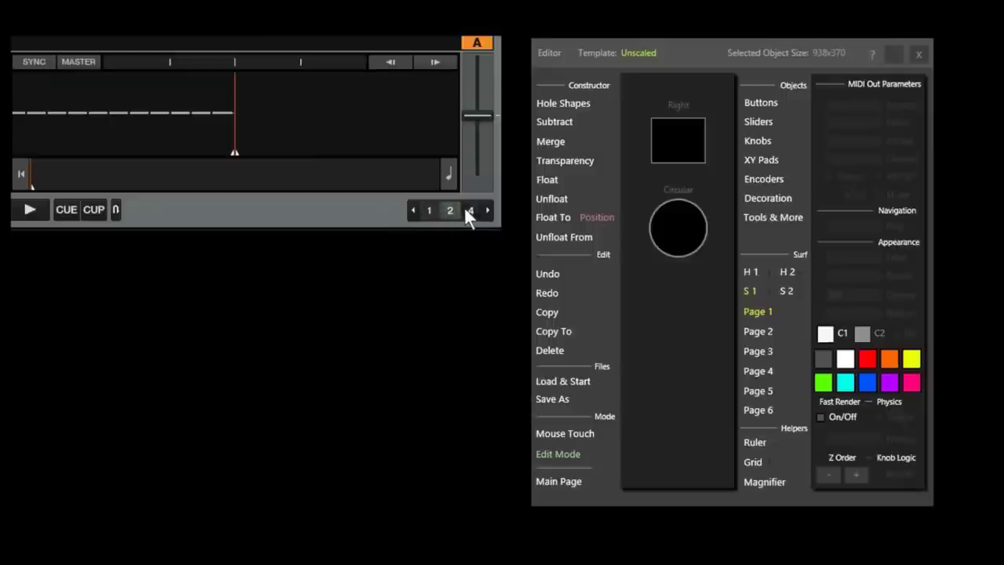
{"action": "left_click", "coordinate": [469, 210]}
{"action": "left_click", "coordinate": [35, 210]}
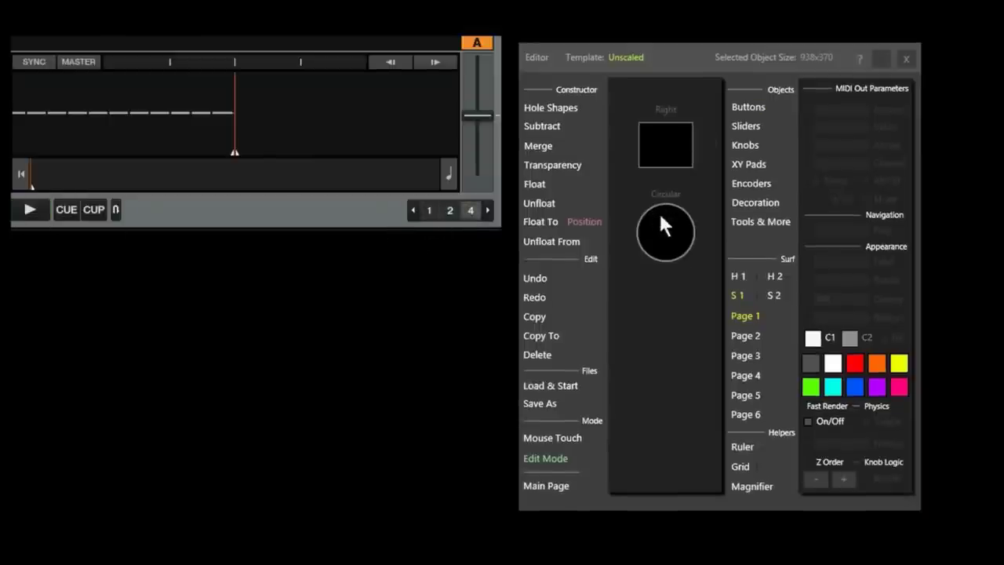
{"action": "left_click_drag", "start_coordinate": [663, 226], "coordinate": [145, 261]}
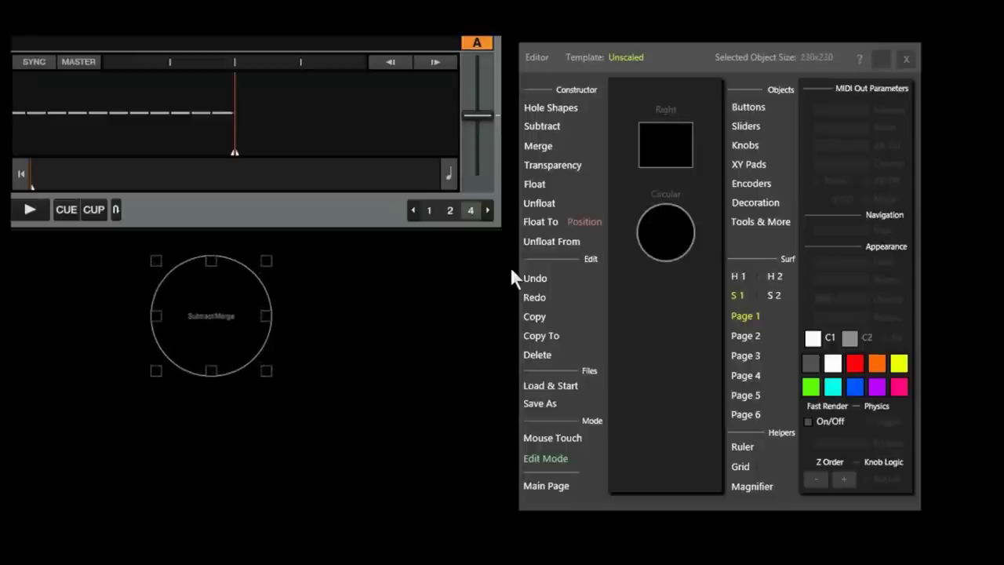
{"action": "left_click", "coordinate": [541, 127]}
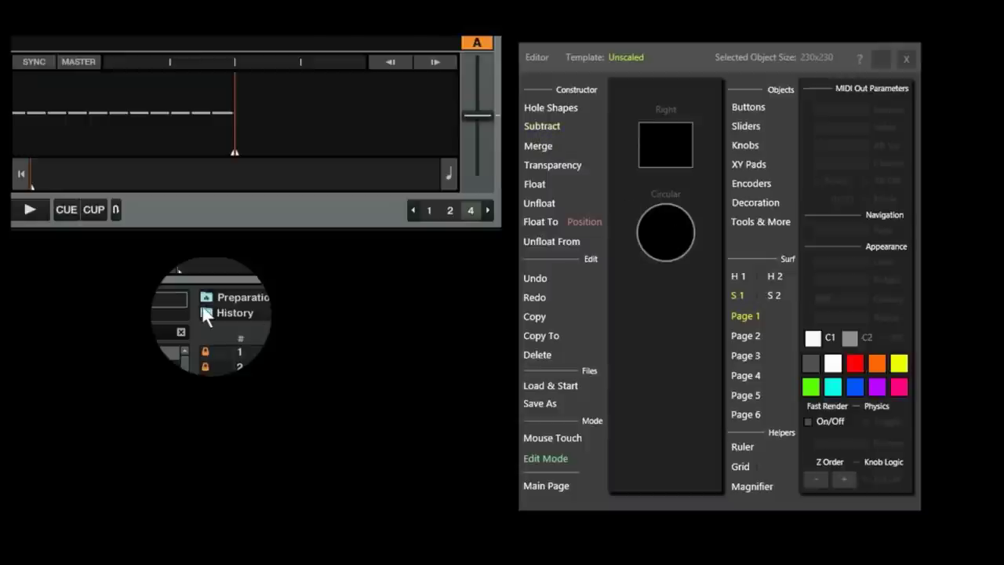
{"action": "left_click_drag", "start_coordinate": [275, 385], "coordinate": [92, 266]}
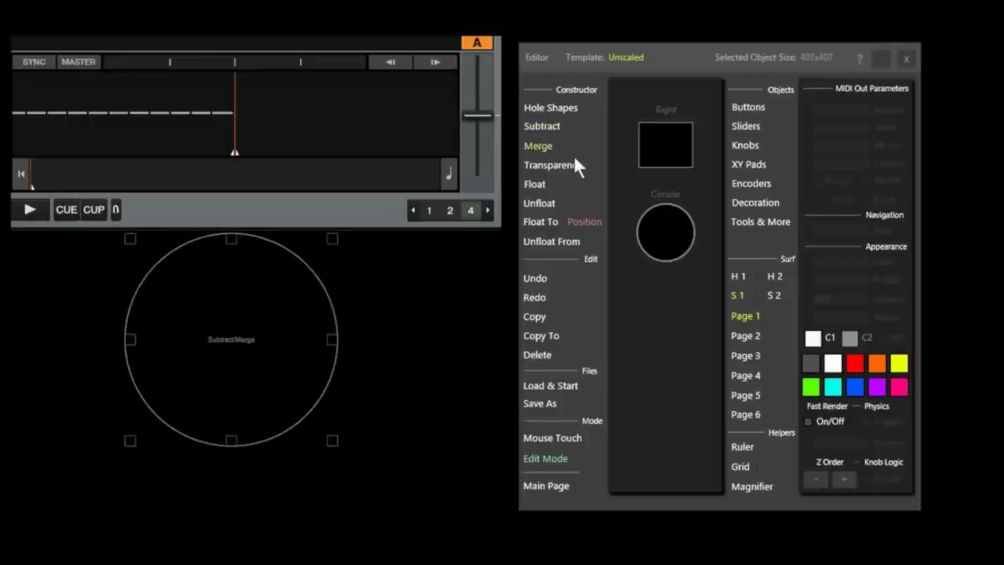
{"action": "left_click", "coordinate": [545, 182]}
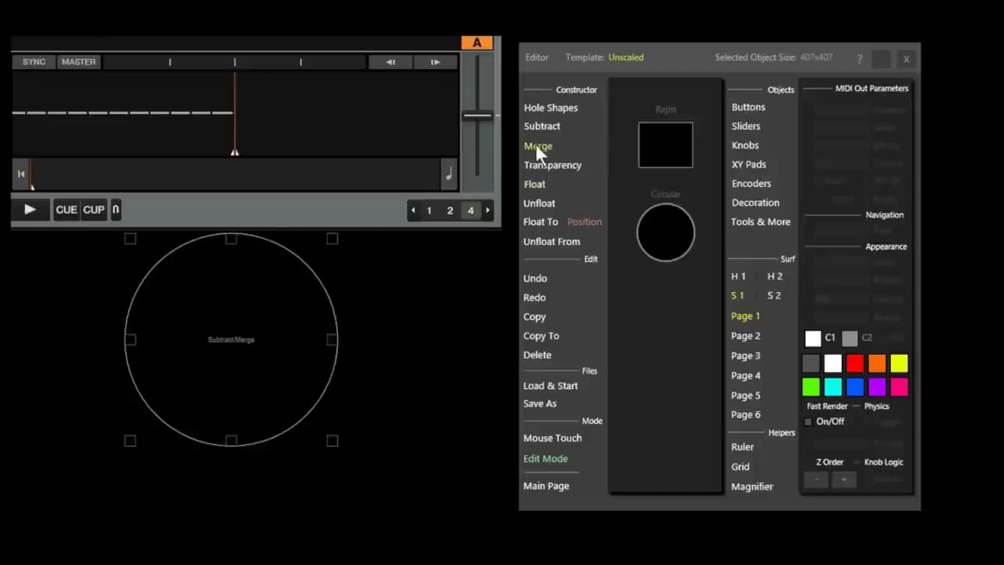
{"action": "left_click", "coordinate": [536, 147]}
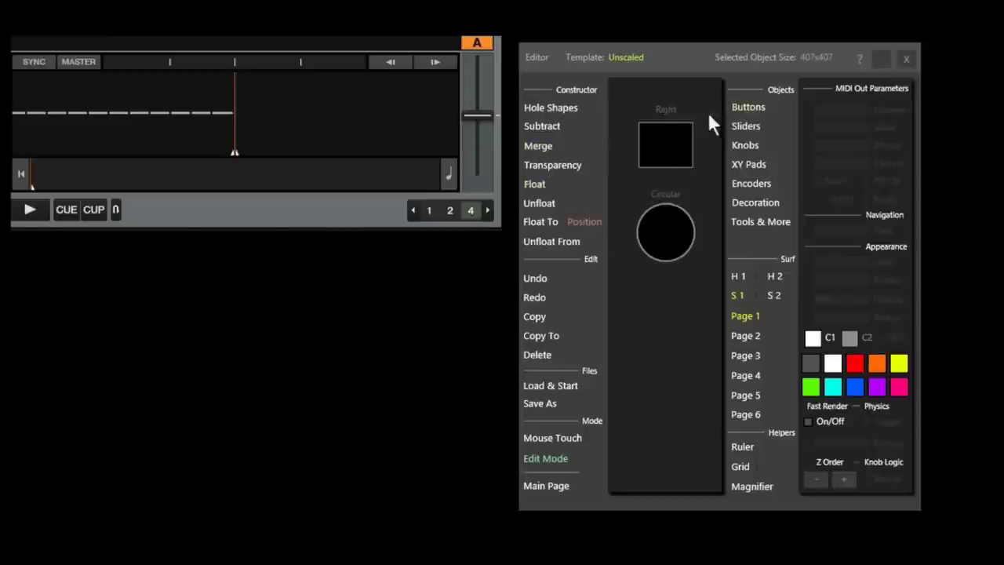
Add a Labelled button and size it to 253x136 just below deck A
{"action": "left_click", "coordinate": [745, 107]}
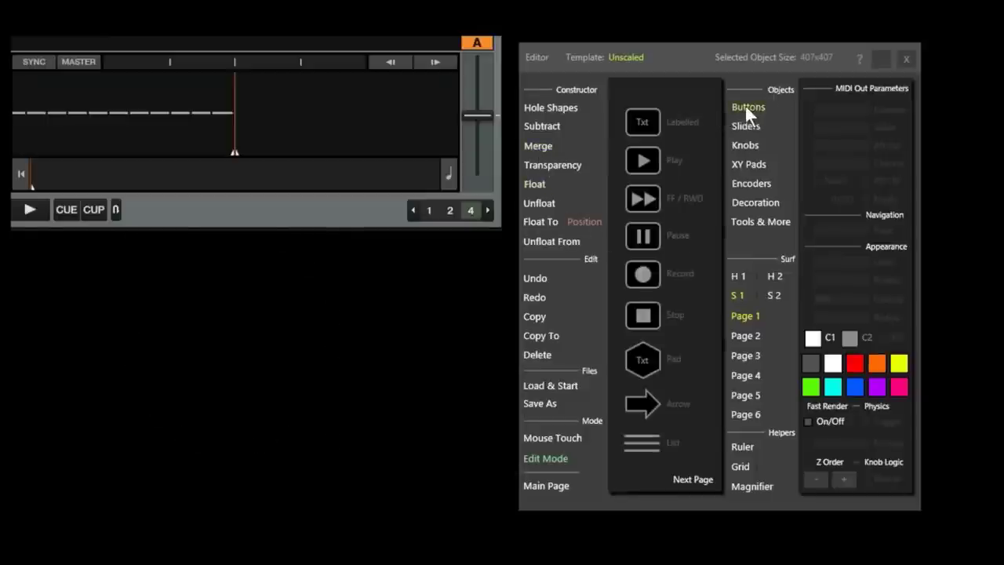
{"action": "left_click", "coordinate": [640, 121]}
{"action": "left_click", "coordinate": [160, 316]}
{"action": "left_click_drag", "start_coordinate": [200, 336], "coordinate": [315, 400]}
{"action": "left_click_drag", "start_coordinate": [269, 372], "coordinate": [120, 313]}
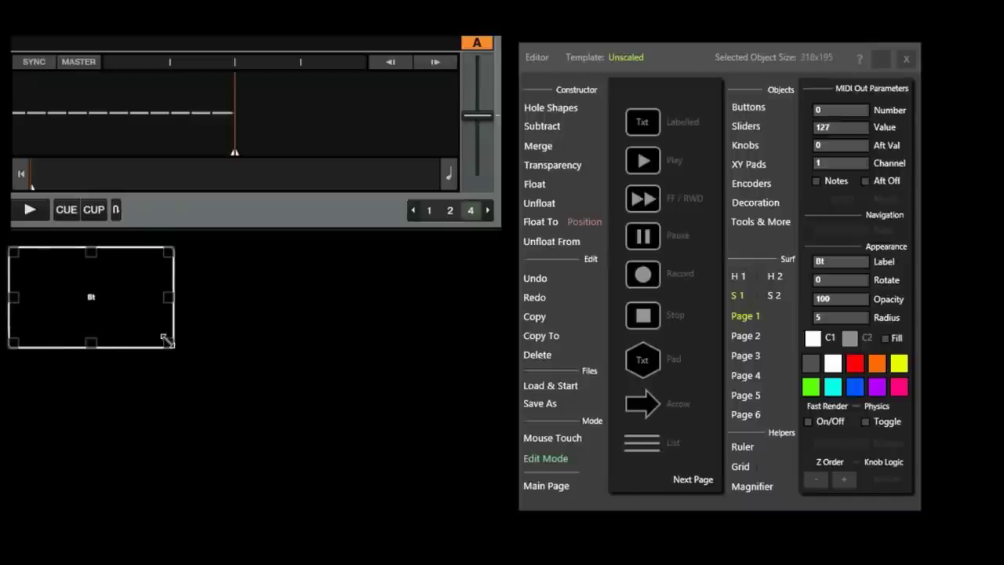
{"action": "left_click_drag", "start_coordinate": [166, 339], "coordinate": [137, 314]}
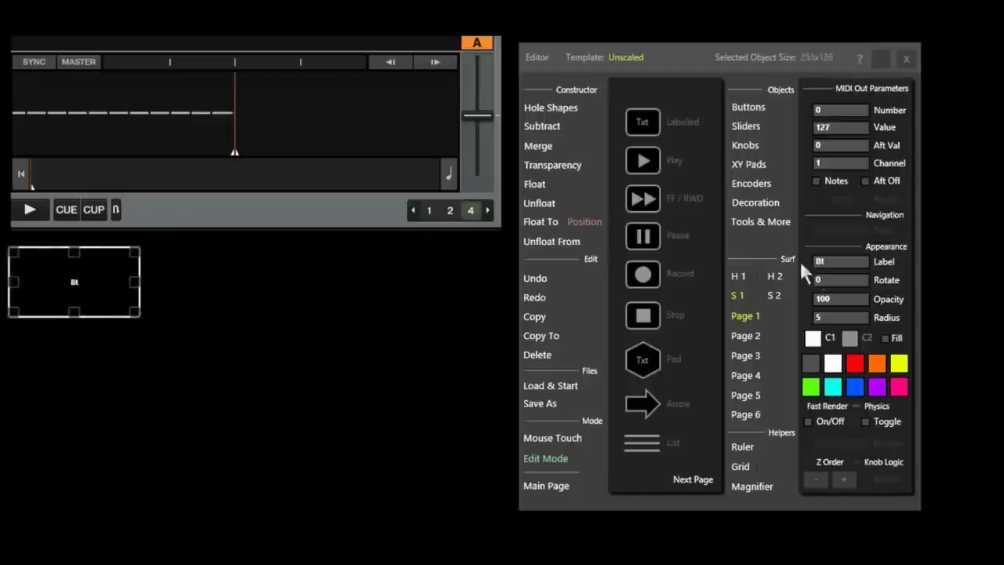
Set the button's MIDI Out number to 1, leaving the value at 127
{"action": "left_click", "coordinate": [838, 110]}
{"action": "type", "text": "1"}
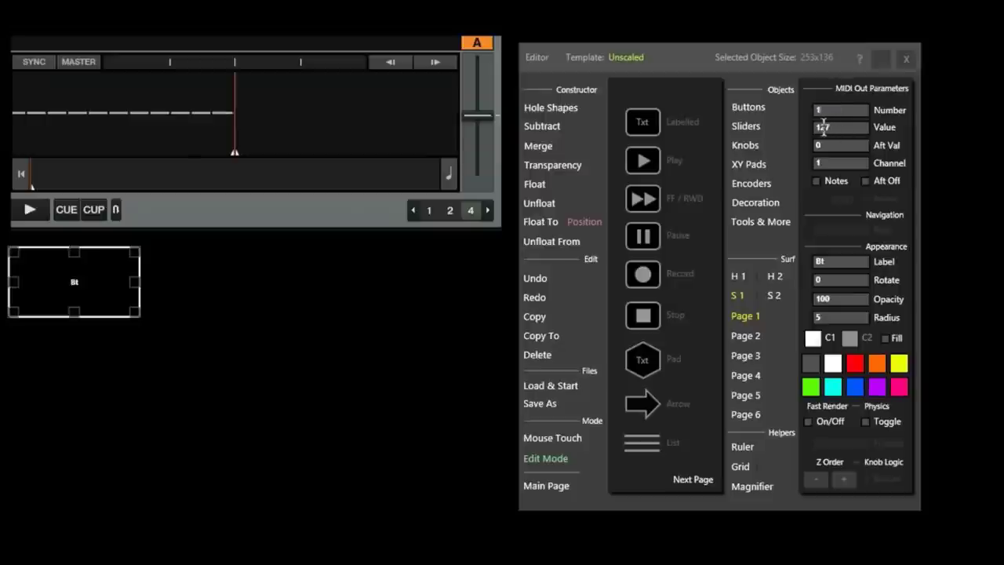
{"action": "double_click", "coordinate": [832, 128]}
{"action": "key", "text": "Return"}
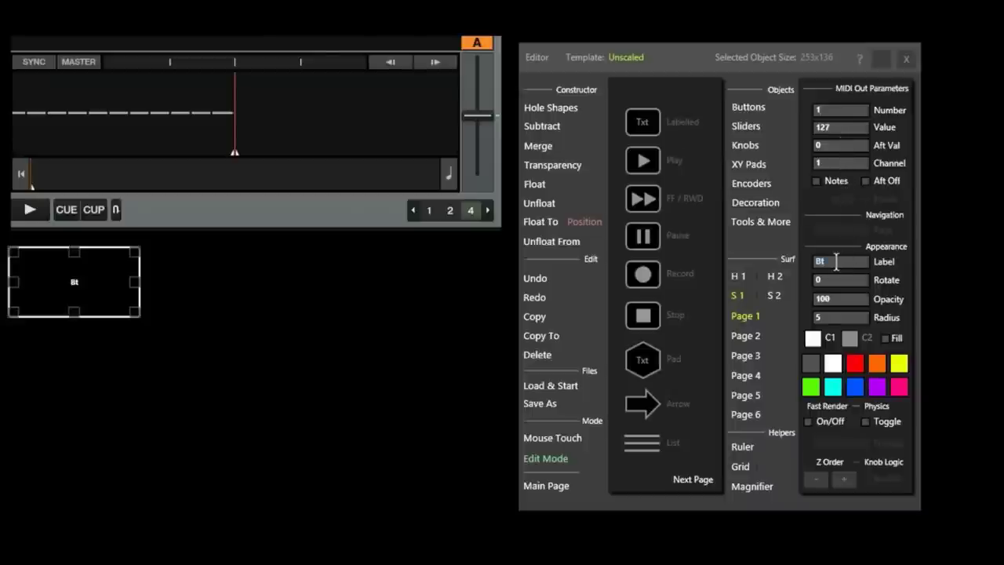
Label the new button 'Drop the BASS'
{"action": "type", "text": "\\"}
{"action": "type", "text": "Drop"}
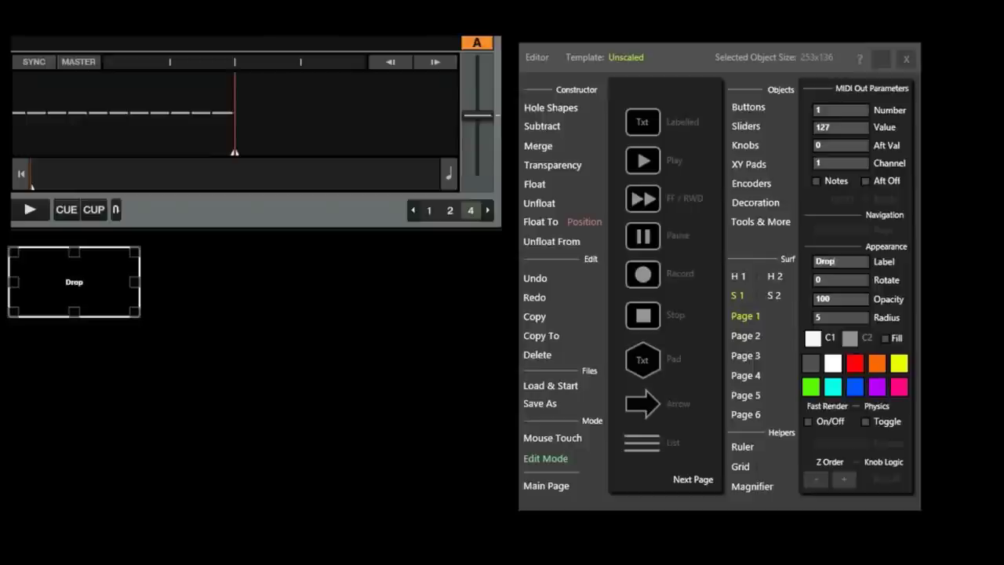
{"action": "type", "text": " the"}
{"action": "type", "text": "BASS"}
Try rotations of 45 and 90 degrees, then set the button's rotation to 0
{"action": "left_click", "coordinate": [856, 284]}
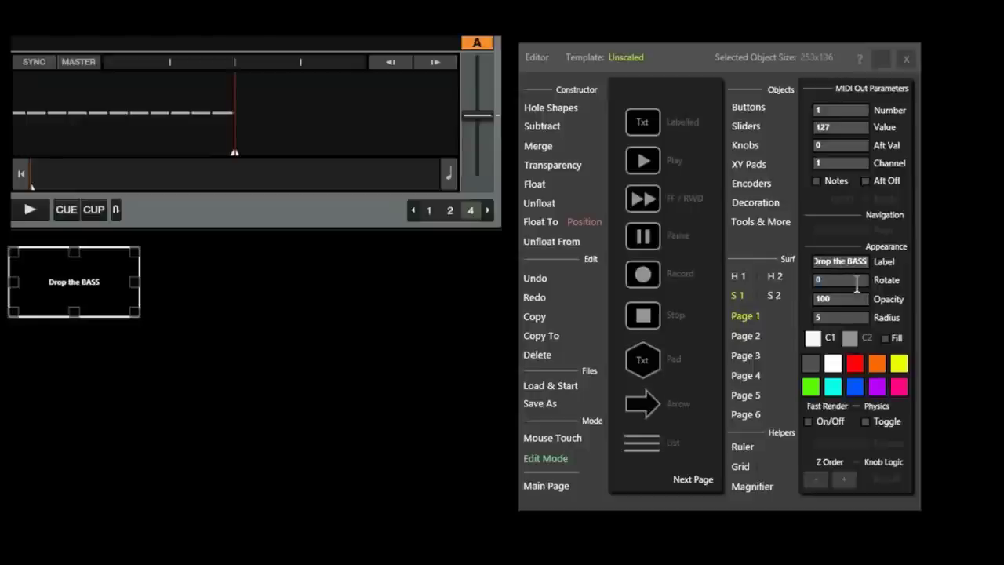
{"action": "type", "text": "45"}
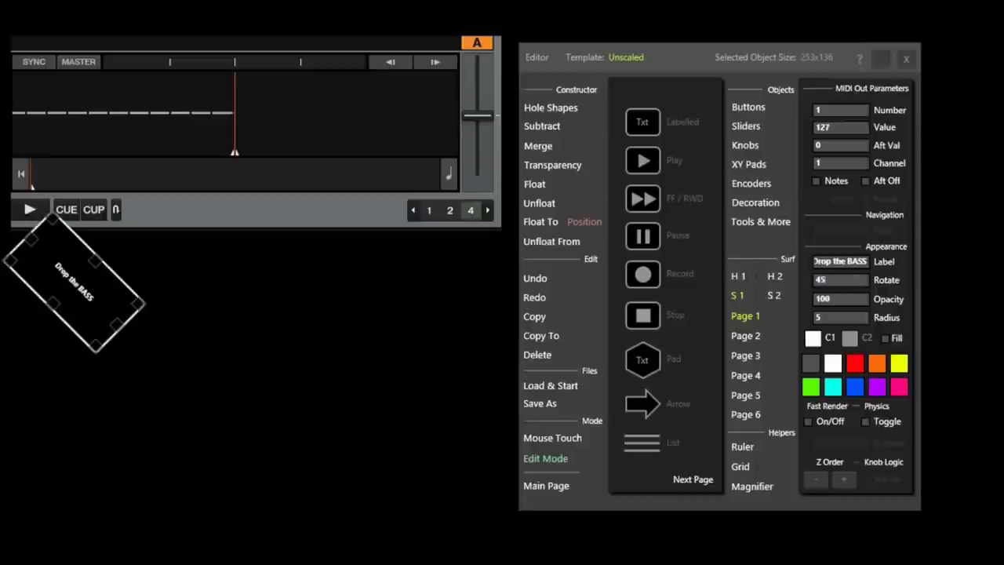
{"action": "key", "text": "BackSpace"}
{"action": "key", "text": "BackSpace"}
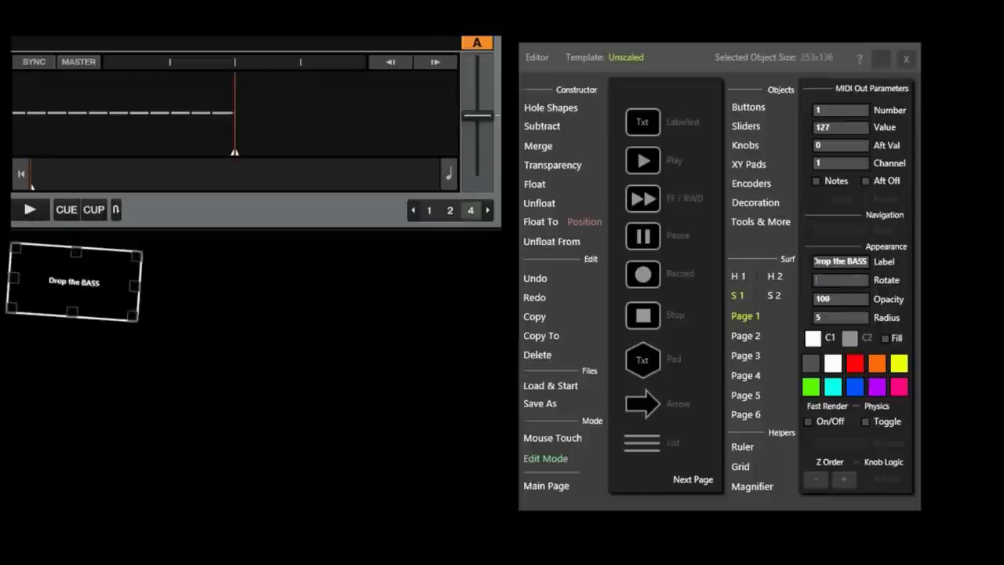
{"action": "type", "text": "90"}
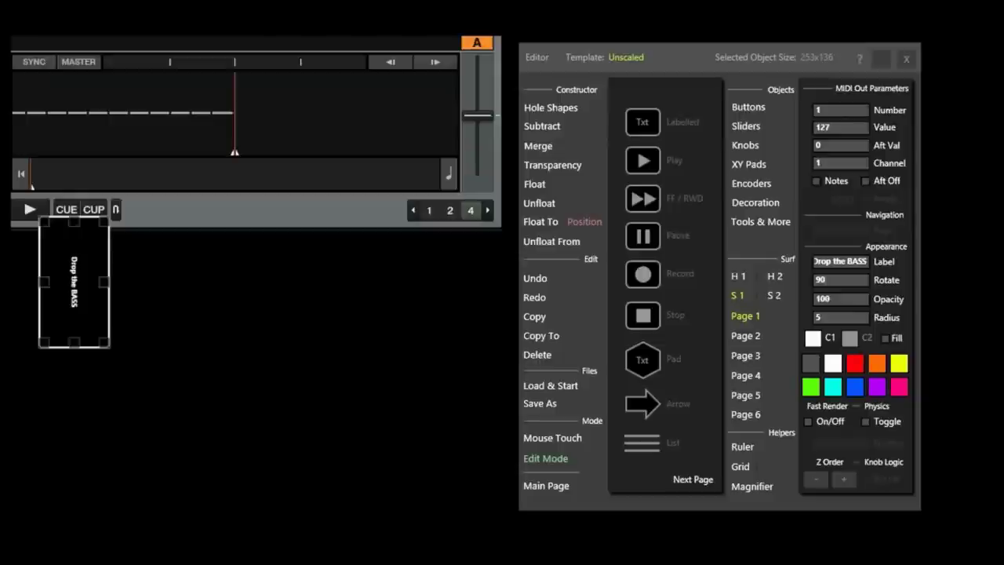
{"action": "key", "text": "BackSpace"}
{"action": "key", "text": "BackSpace"}
{"action": "type", "text": "0"}
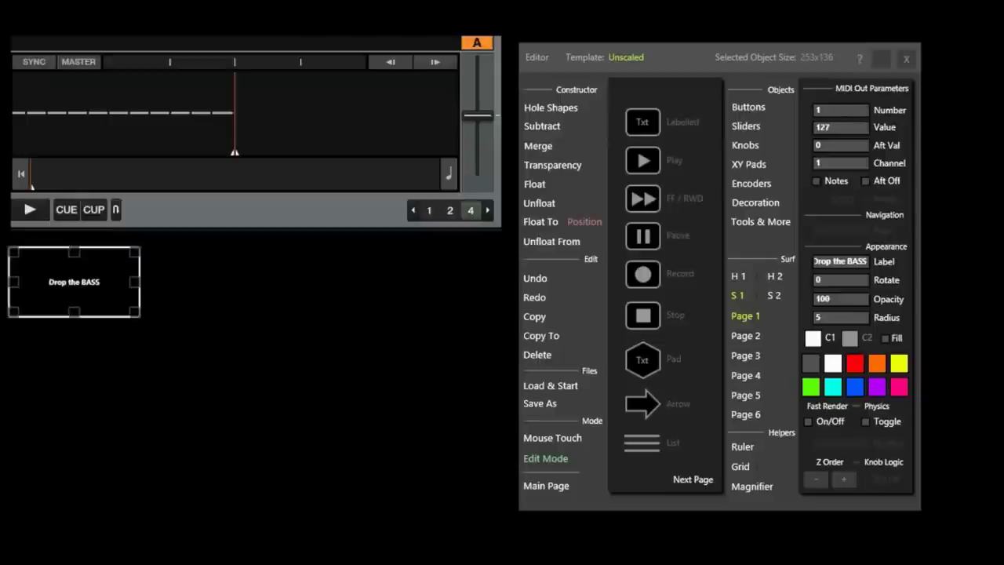
Try an opacity of 10, then set the button's opacity to 100
{"action": "double_click", "coordinate": [850, 297]}
{"action": "type", "text": "10"}
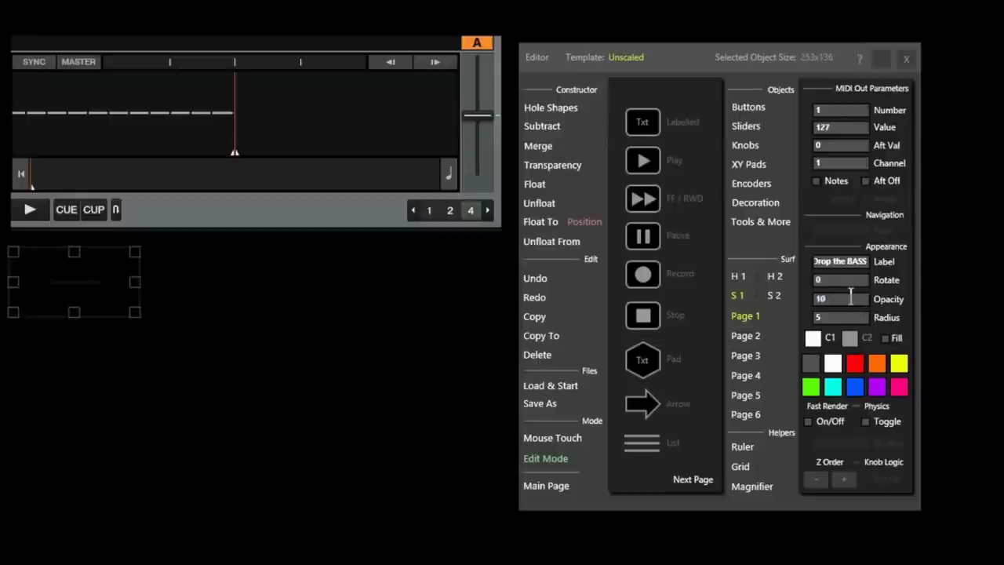
{"action": "key", "text": "BackSpace"}
{"action": "type", "text": "9"}
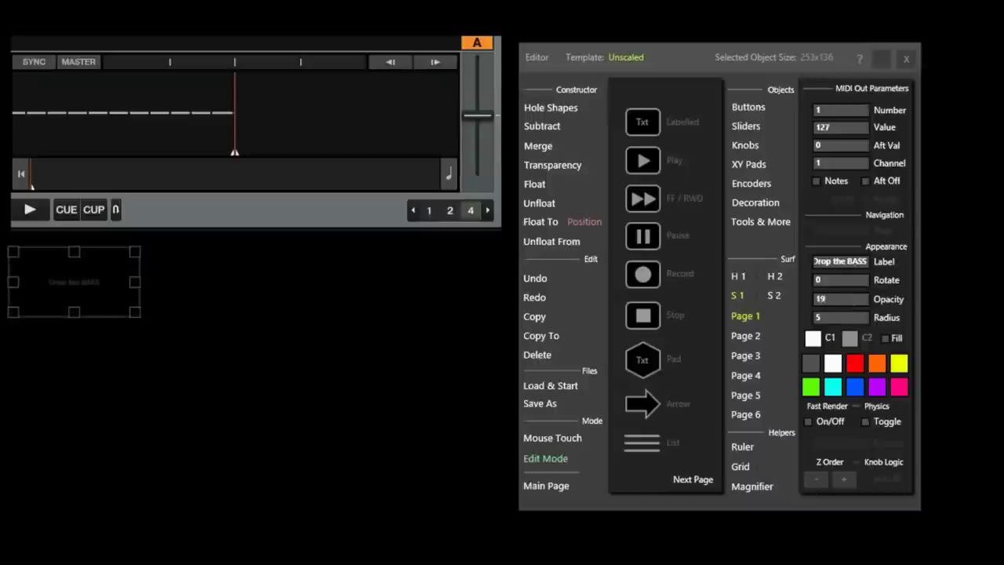
{"action": "key", "text": "BackSpace"}
{"action": "type", "text": "00"}
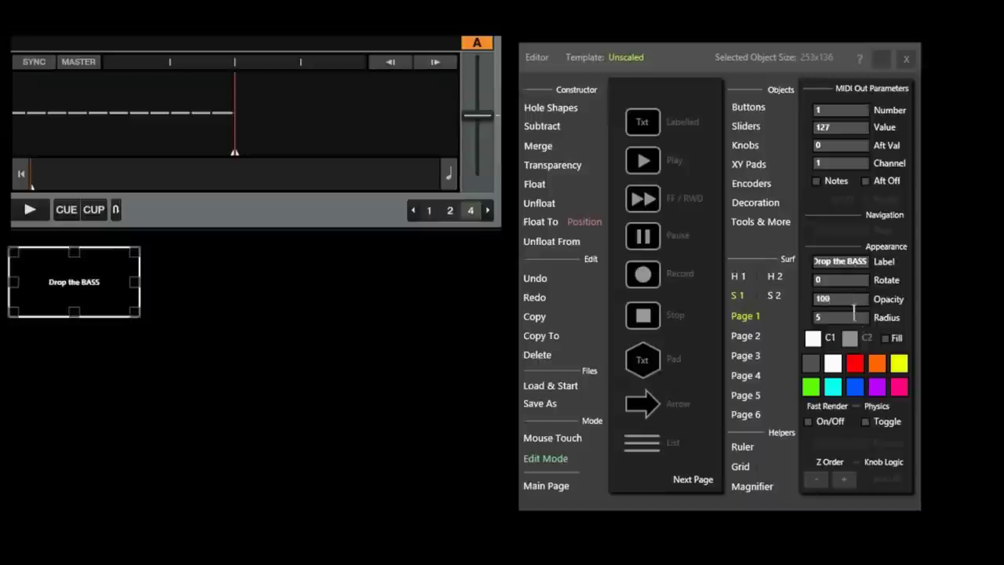
Try dark grey, white, red and orange on the button, keeping orange, and toggle its solid fill
{"action": "left_click", "coordinate": [812, 361]}
{"action": "left_click", "coordinate": [833, 364]}
{"action": "left_click", "coordinate": [854, 364]}
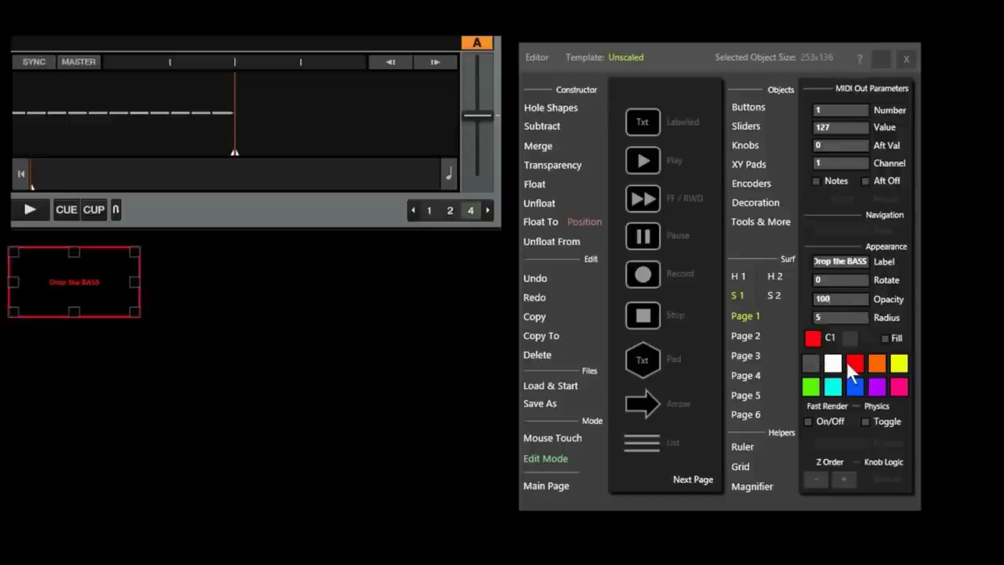
{"action": "left_click", "coordinate": [873, 365]}
{"action": "left_click", "coordinate": [885, 338]}
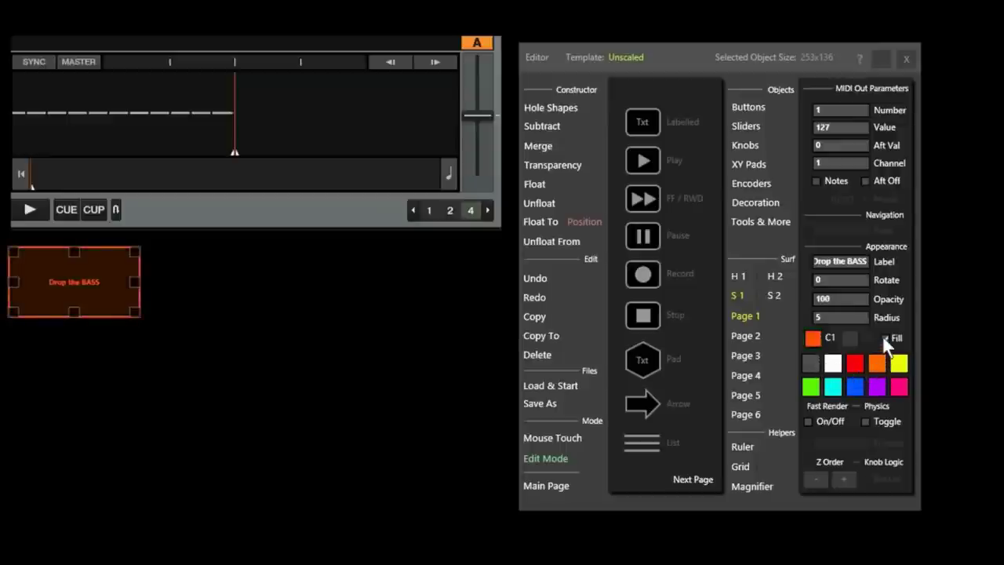
{"action": "left_click", "coordinate": [885, 338]}
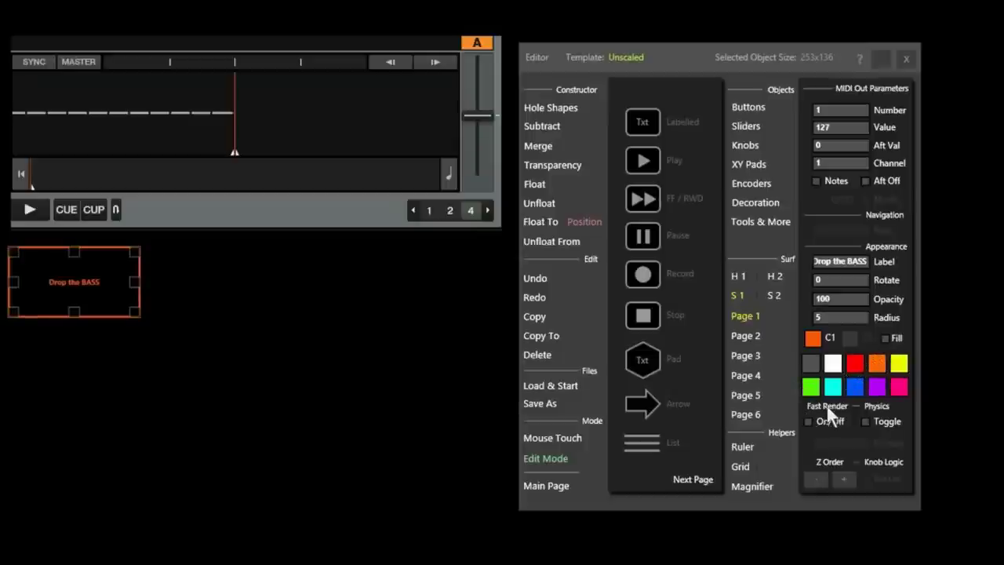
Add a Play button beside Drop the BASS, widen it, make it green and bring it to the front
{"action": "left_click_drag", "start_coordinate": [643, 163], "coordinate": [102, 350]}
{"action": "left_click_drag", "start_coordinate": [160, 305], "coordinate": [259, 305]}
{"action": "left_click", "coordinate": [811, 388]}
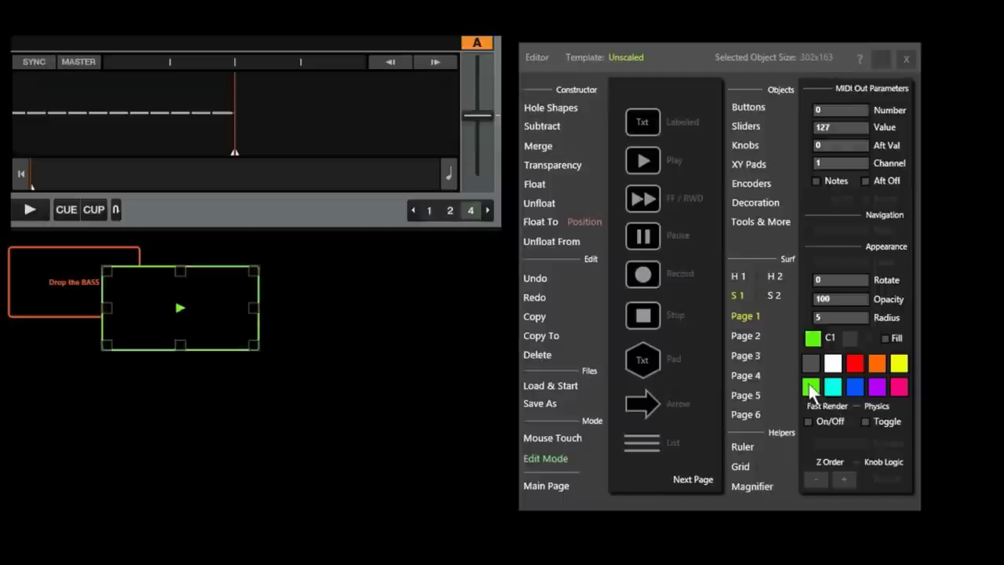
{"action": "left_click", "coordinate": [816, 479]}
{"action": "left_click", "coordinate": [838, 478]}
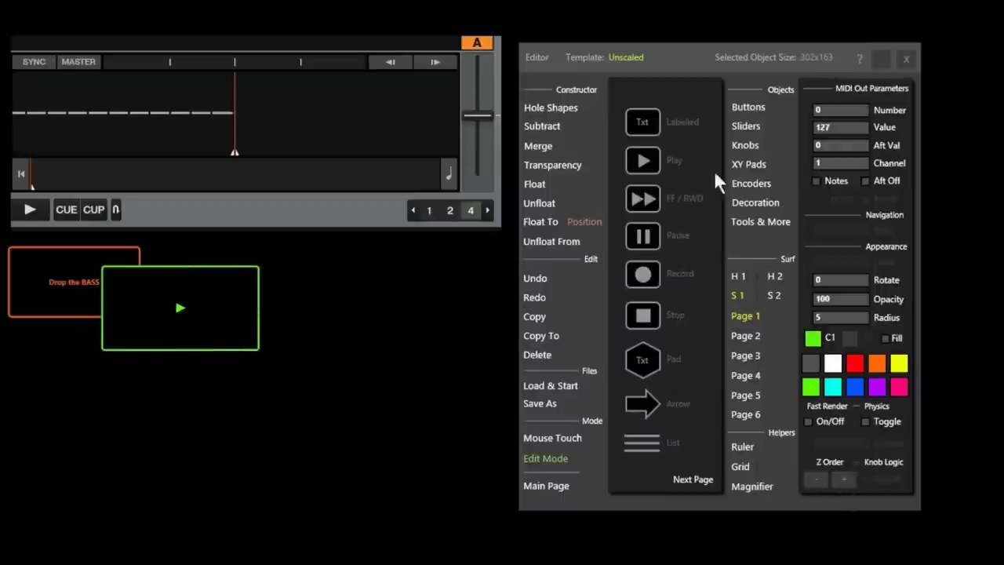
Place a standard vertical slider and a cross fader below it on the canvas
{"action": "left_click", "coordinate": [750, 126]}
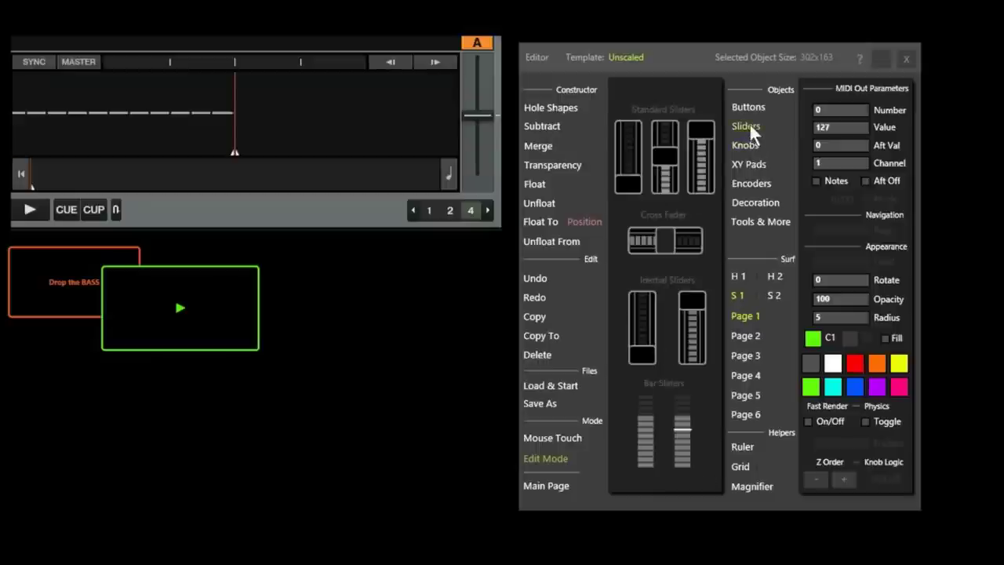
{"action": "left_click_drag", "start_coordinate": [671, 149], "coordinate": [298, 267]}
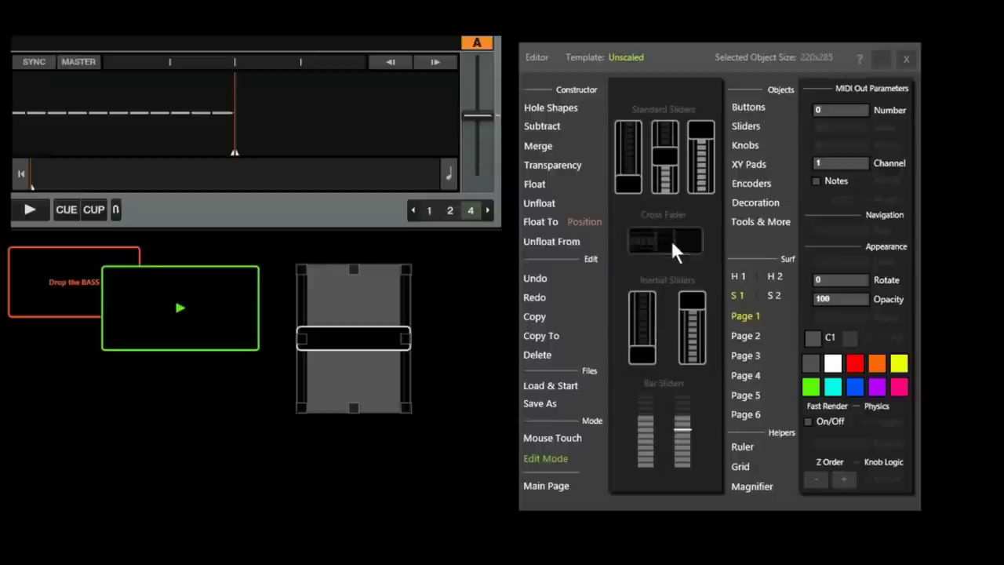
{"action": "left_click_drag", "start_coordinate": [670, 238], "coordinate": [243, 459]}
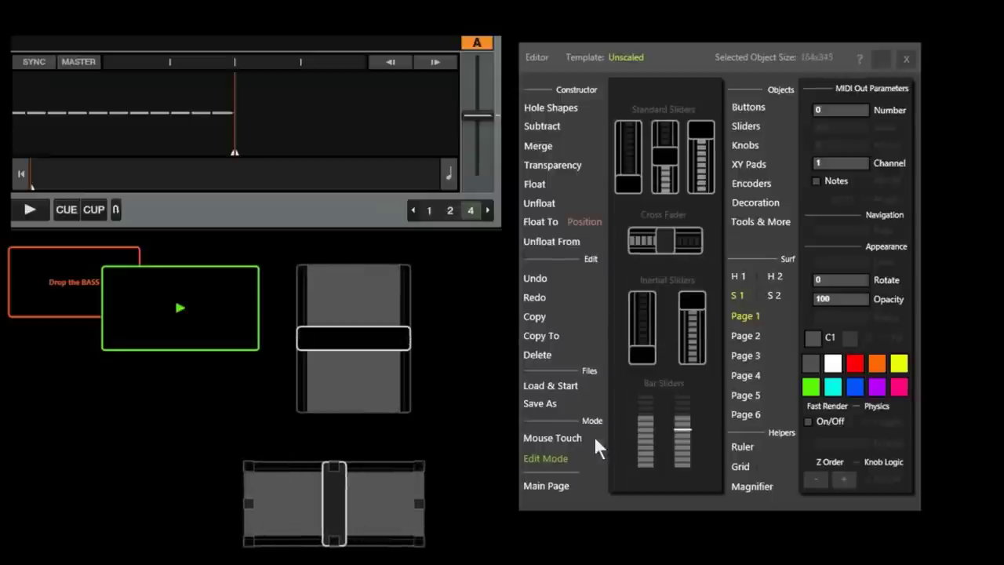
Test the cross fader, vertical slider, Play and Drop the BASS buttons in touch mode, then return to editing
{"action": "left_click", "coordinate": [546, 438]}
{"action": "left_click_drag", "start_coordinate": [332, 529], "coordinate": [312, 519]}
{"action": "left_click_drag", "start_coordinate": [363, 346], "coordinate": [363, 287]}
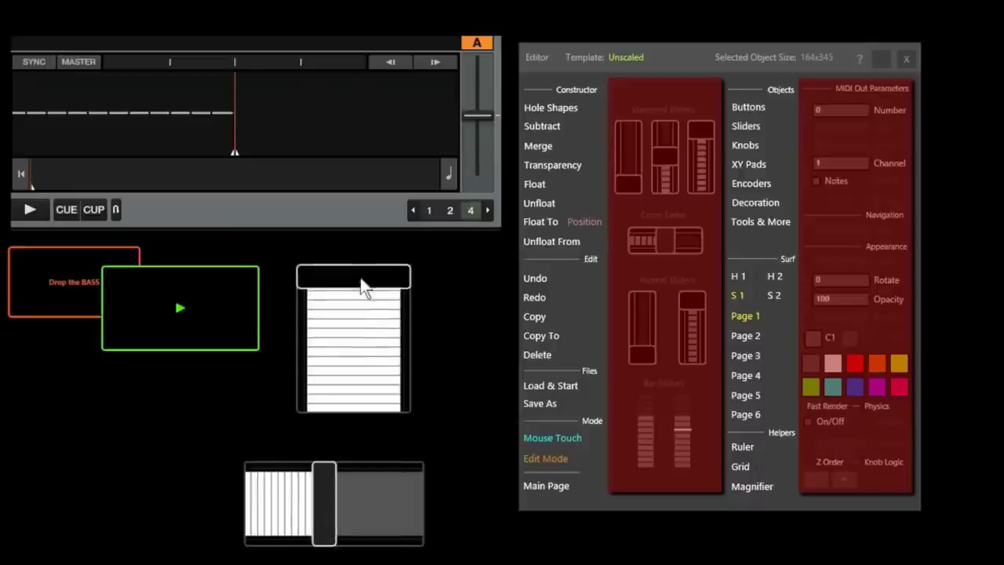
{"action": "left_click", "coordinate": [232, 293]}
{"action": "left_click", "coordinate": [86, 278]}
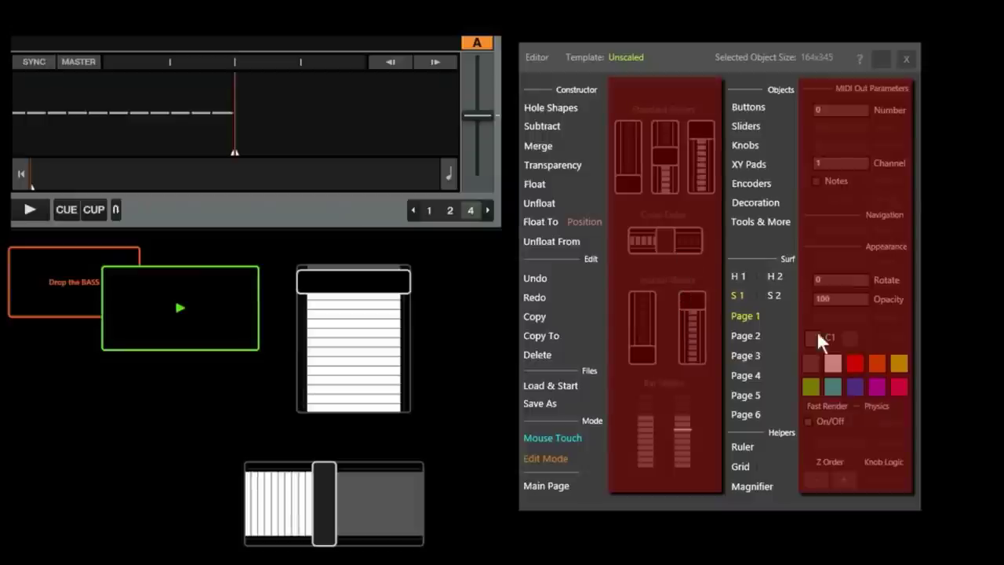
{"action": "left_click", "coordinate": [553, 455]}
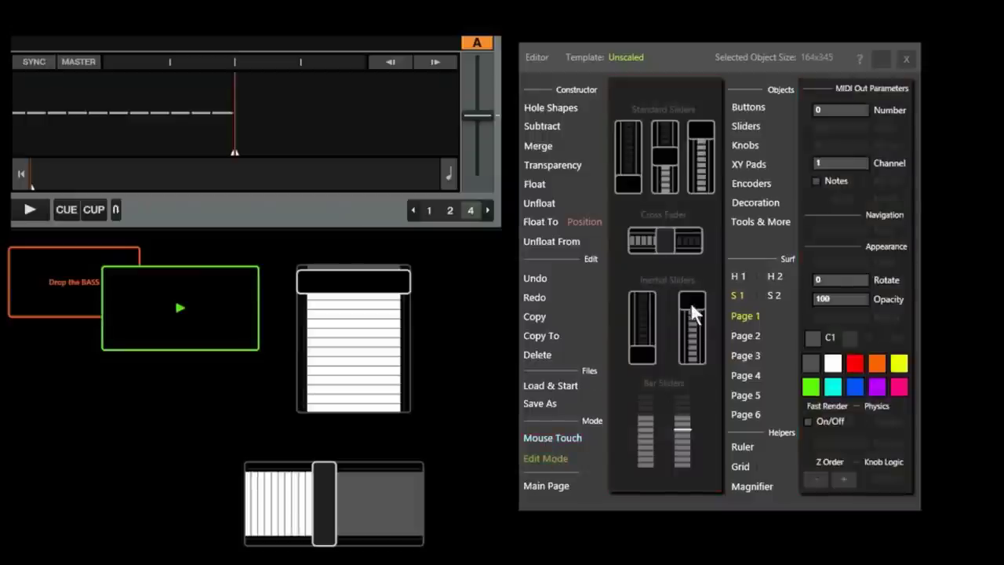
{"action": "left_click", "coordinate": [751, 143]}
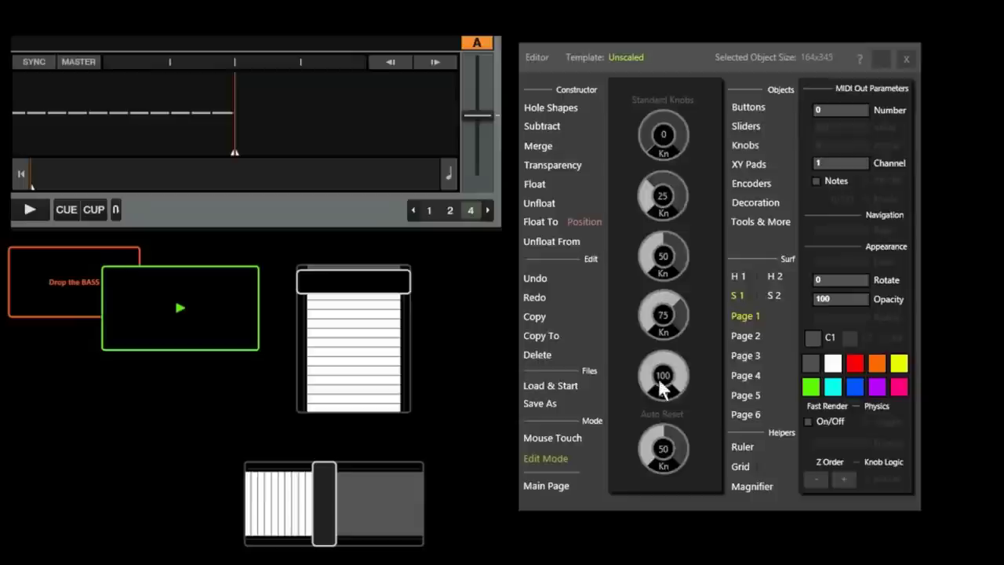
Place a Halo Pad XY pad below the buttons and enlarge it to 232x232
{"action": "left_click", "coordinate": [751, 166]}
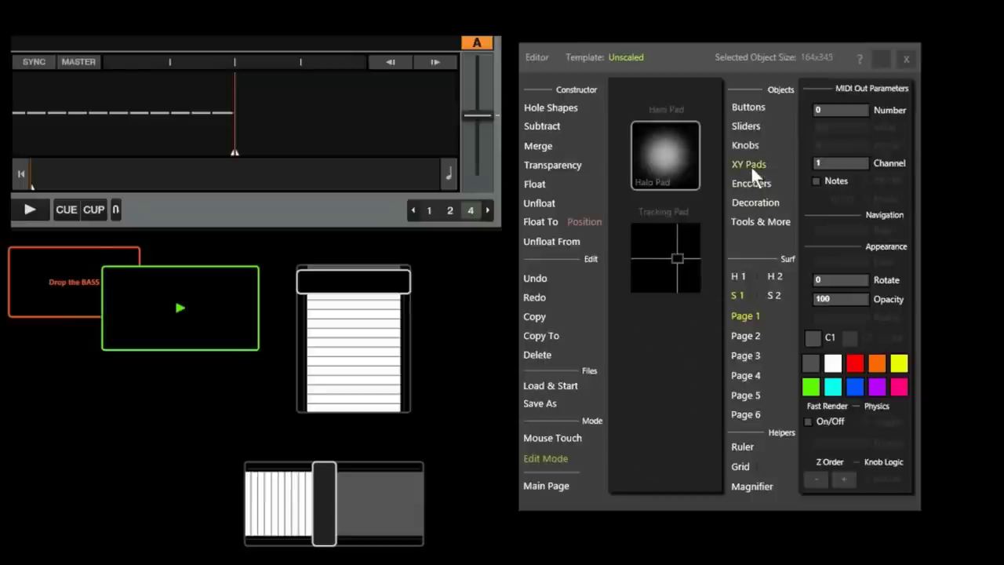
{"action": "left_click", "coordinate": [669, 168]}
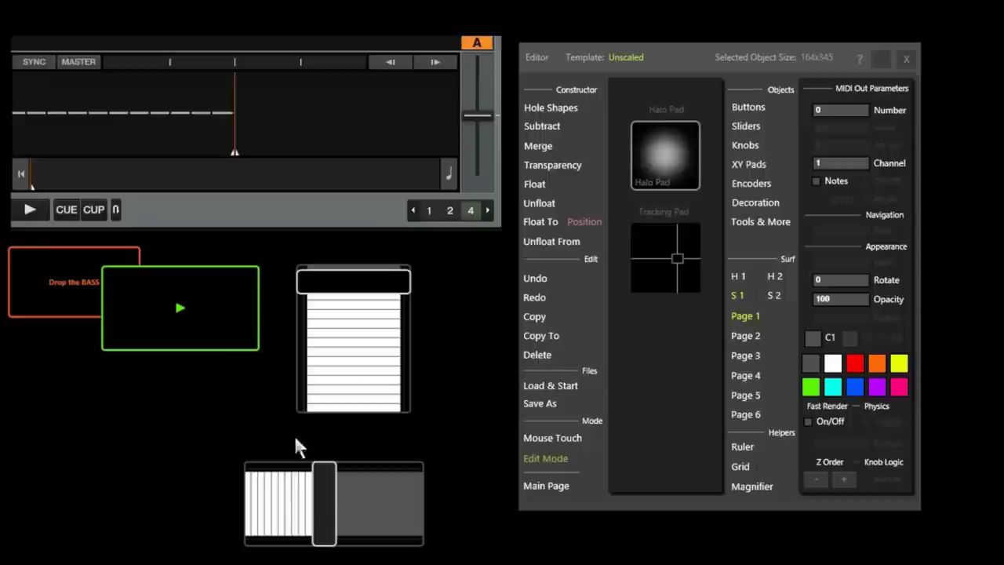
{"action": "left_click", "coordinate": [152, 437]}
{"action": "left_click_drag", "start_coordinate": [152, 437], "coordinate": [42, 406]}
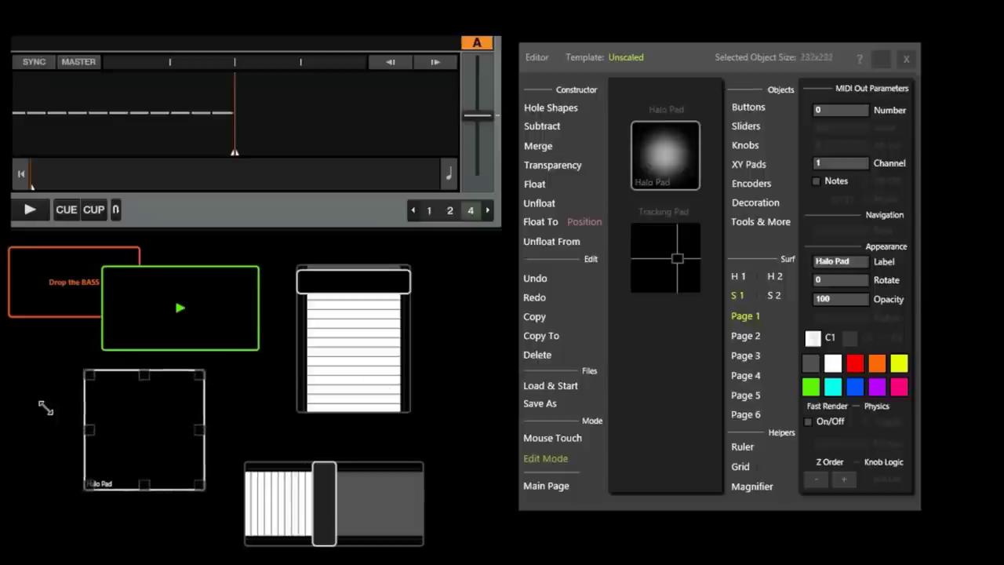
Move the glow around the Halo Pad in touch mode, then return to editing
{"action": "left_click", "coordinate": [536, 438]}
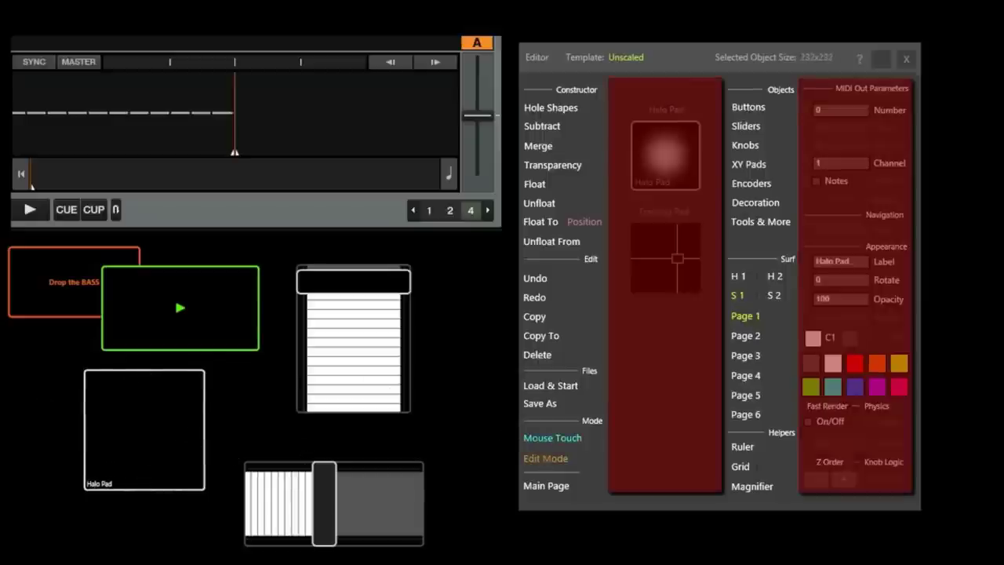
{"action": "left_click_drag", "start_coordinate": [137, 434], "coordinate": [88, 451]}
{"action": "left_click_drag", "start_coordinate": [118, 399], "coordinate": [138, 448]}
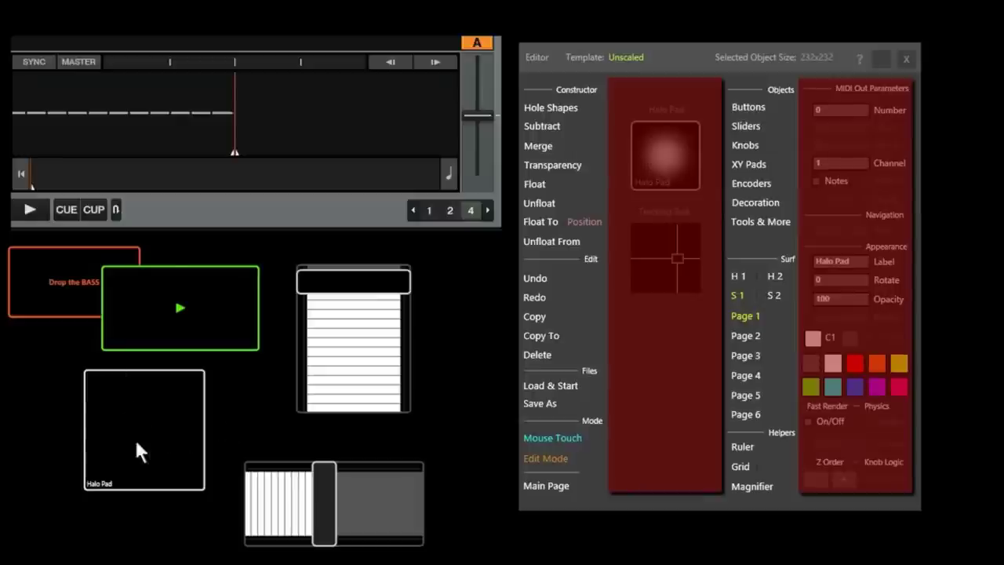
{"action": "left_click", "coordinate": [537, 455]}
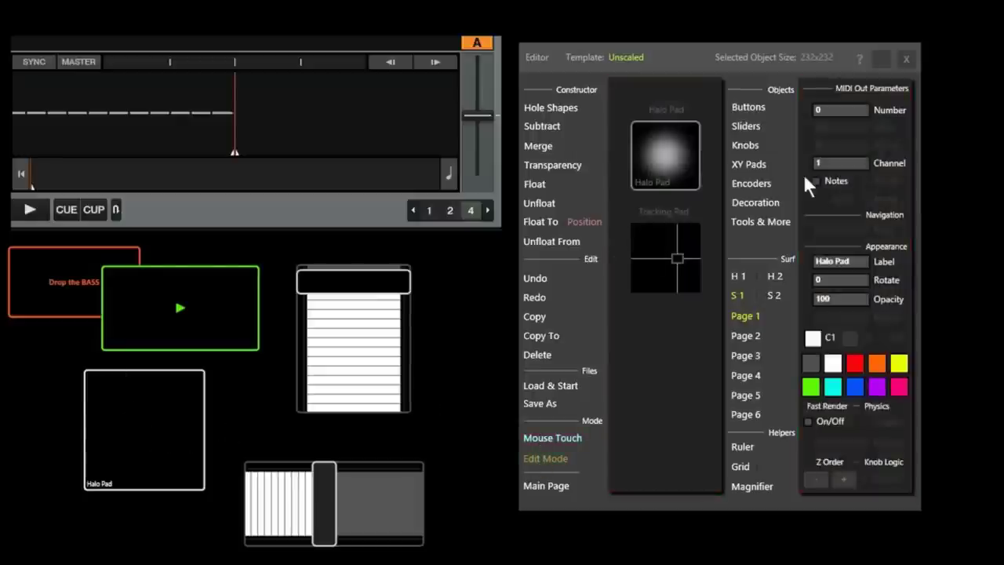
{"action": "left_click", "coordinate": [753, 183]}
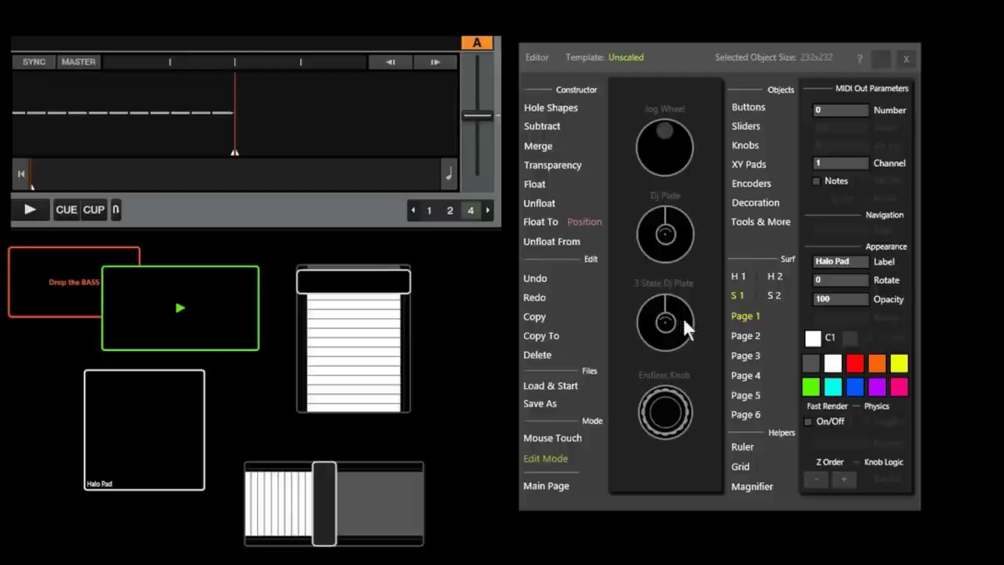
Place a DJ plate on Page 2, enlarge it to about 456x456, and spin its needle in touch mode
{"action": "left_click", "coordinate": [737, 335]}
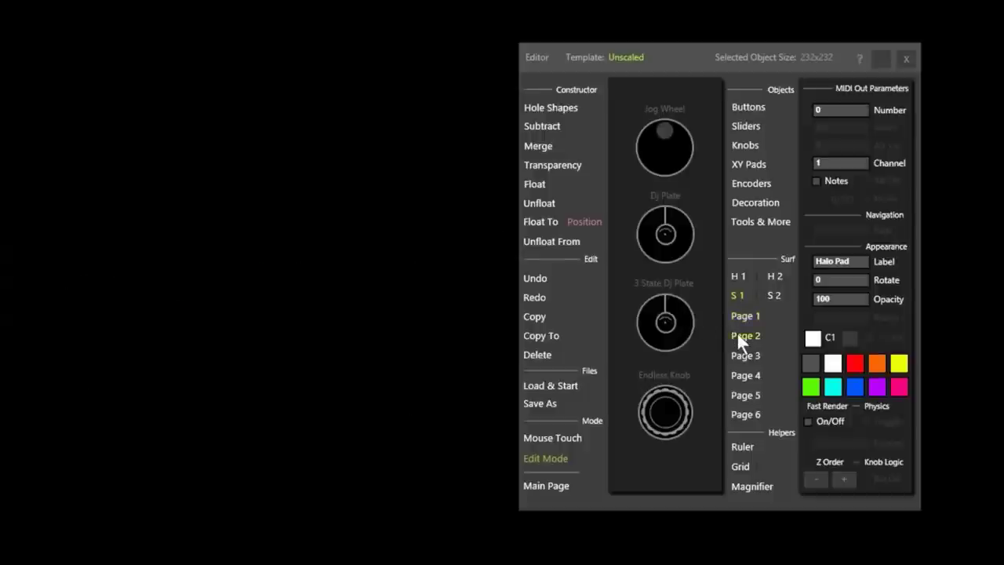
{"action": "left_click", "coordinate": [666, 322]}
{"action": "left_click", "coordinate": [168, 176]}
{"action": "left_click_drag", "start_coordinate": [214, 217], "coordinate": [437, 374]}
{"action": "left_click", "coordinate": [552, 438]}
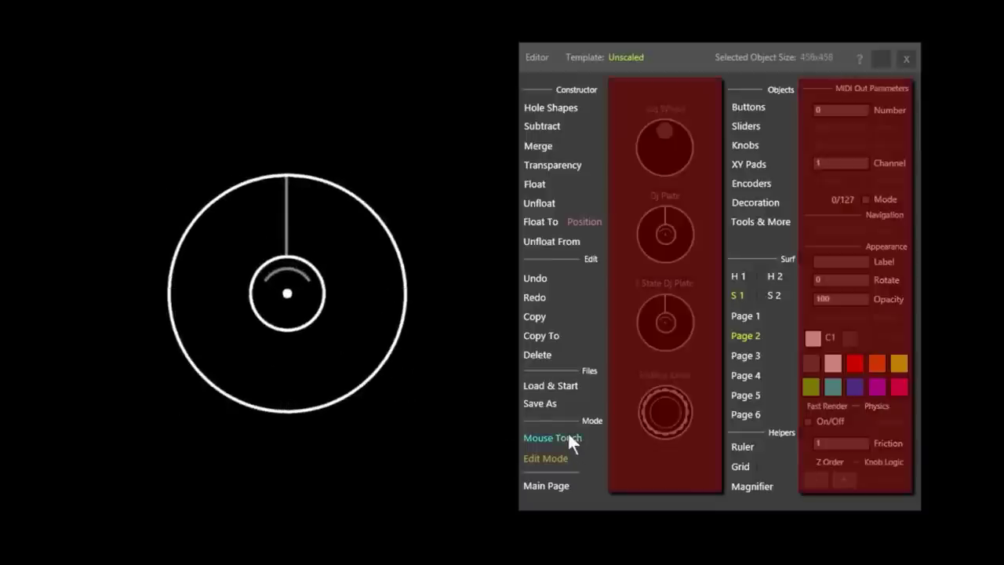
{"action": "left_click_drag", "start_coordinate": [406, 324], "coordinate": [327, 204]}
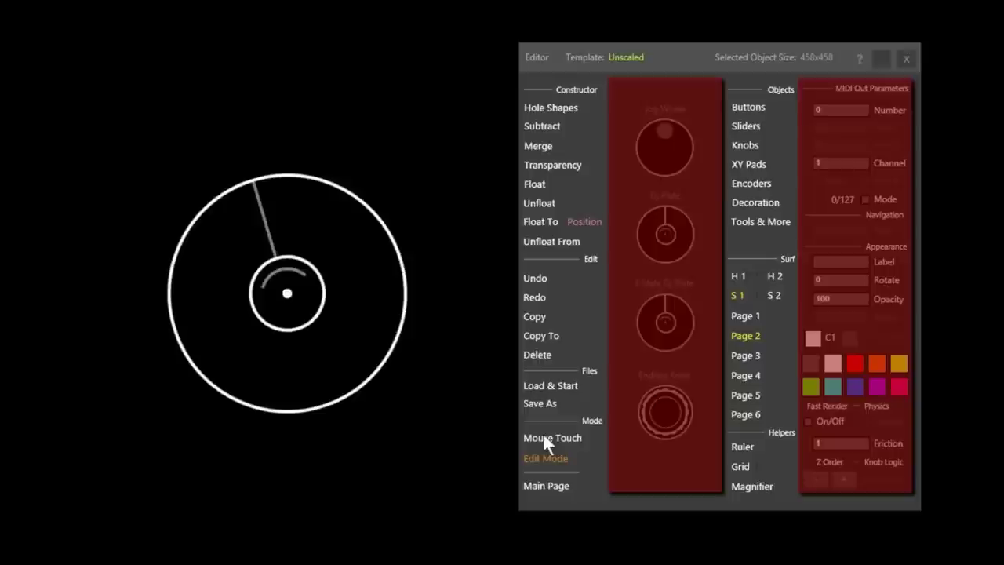
Back in Edit Mode, add a Border decoration sized to frame the DJ plate, then switch to Page 1
{"action": "left_click", "coordinate": [538, 458]}
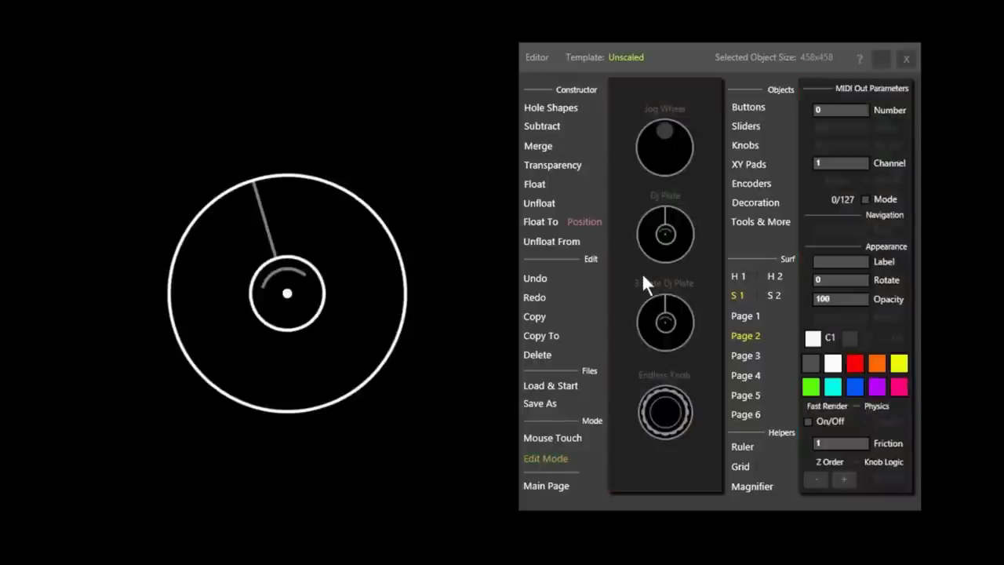
{"action": "left_click", "coordinate": [754, 201]}
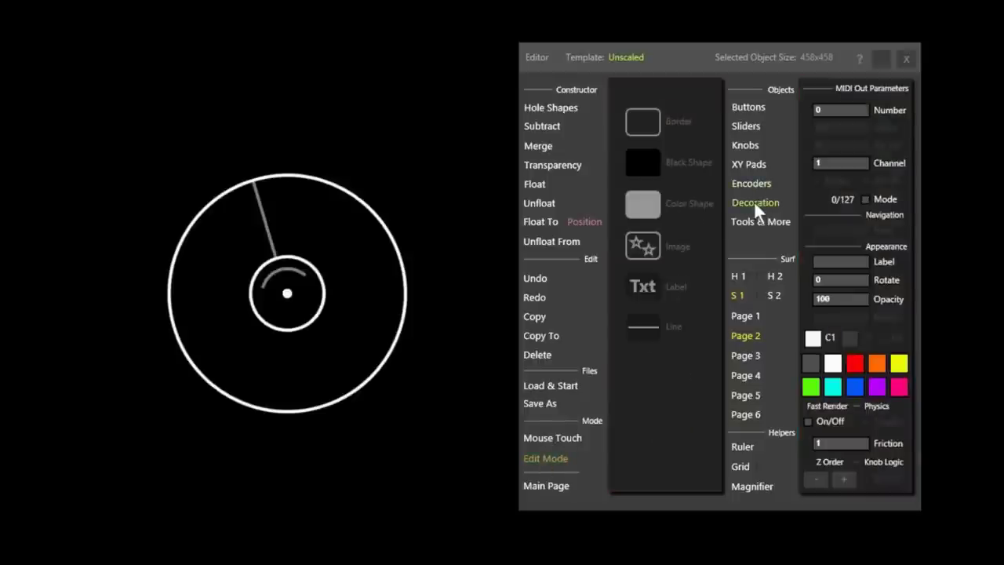
{"action": "left_click", "coordinate": [650, 125]}
{"action": "left_click", "coordinate": [143, 132]}
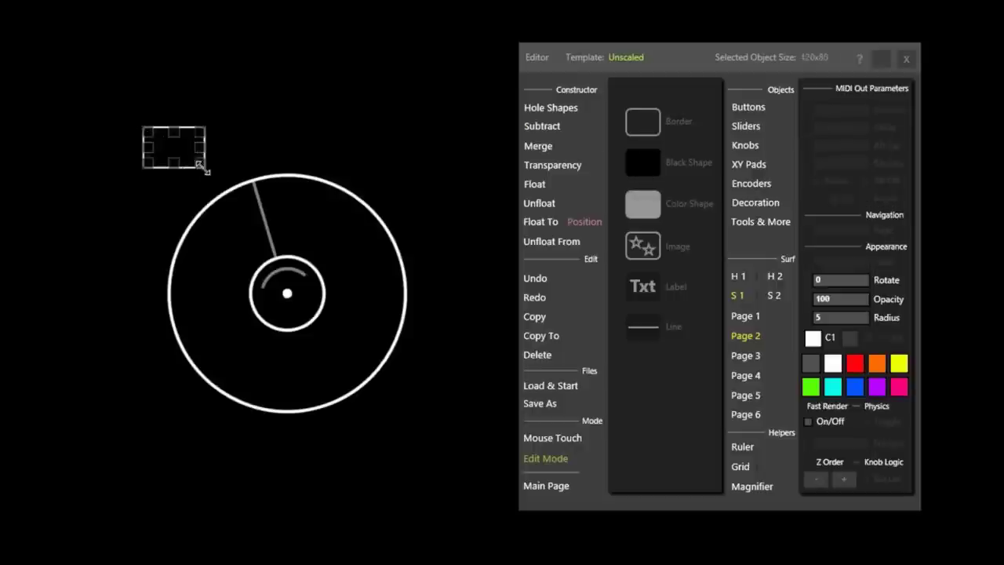
{"action": "left_click_drag", "start_coordinate": [199, 165], "coordinate": [440, 446]}
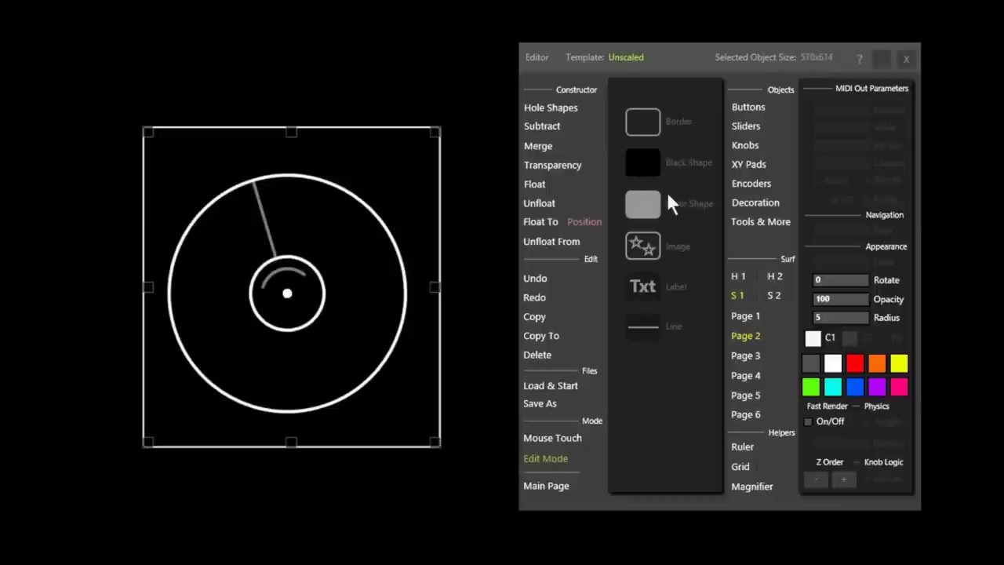
{"action": "left_click", "coordinate": [746, 223]}
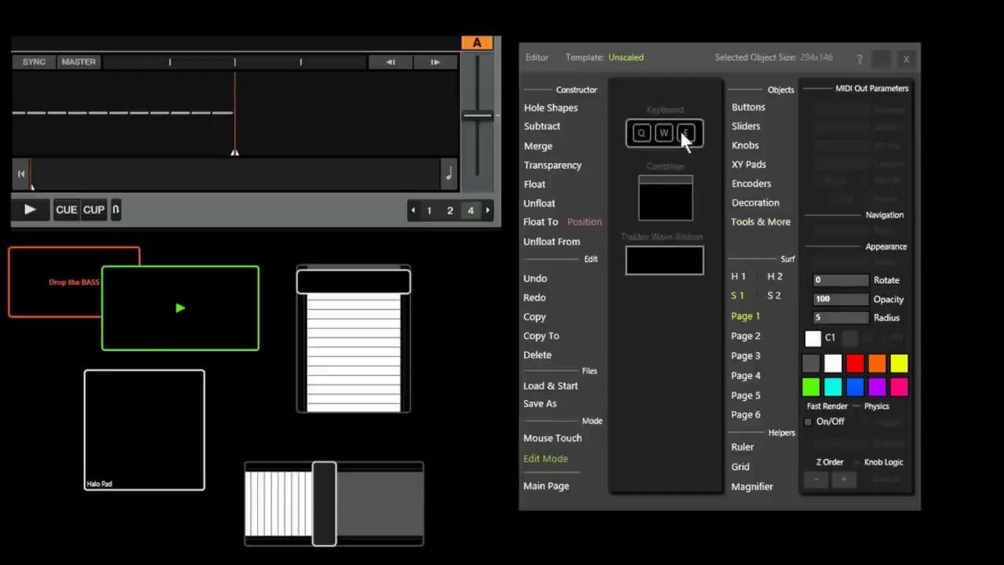
Place an on-screen QWERTY keyboard, move it to the upper right beside deck A, and enlarge it
{"action": "left_click", "coordinate": [474, 347]}
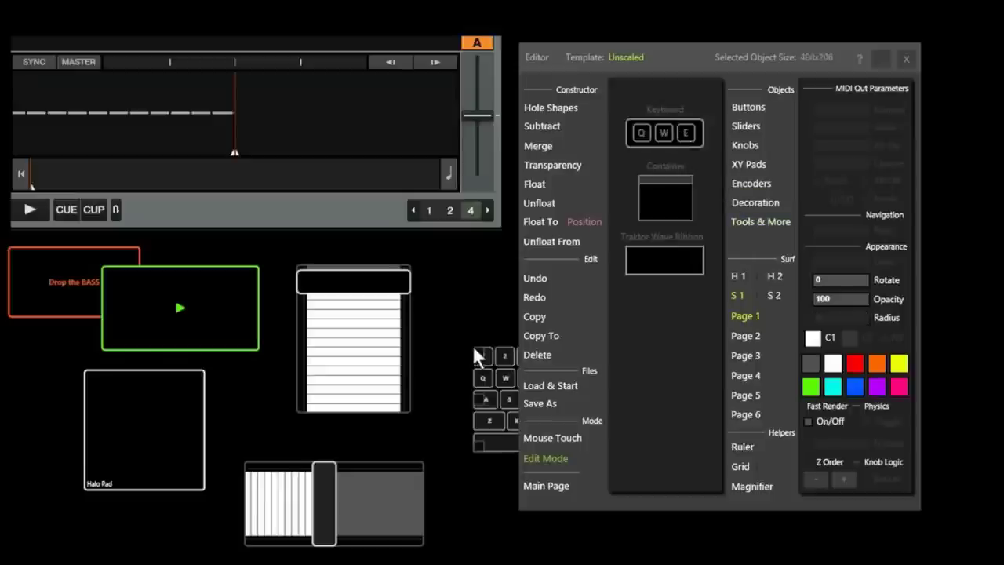
{"action": "left_click_drag", "start_coordinate": [483, 361], "coordinate": [111, 488]}
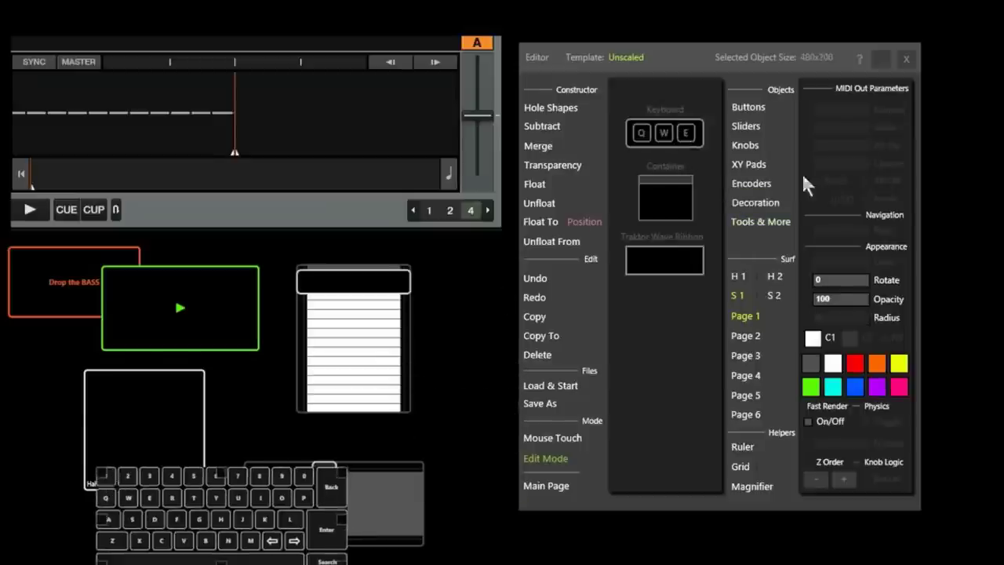
{"action": "left_click", "coordinate": [904, 59]}
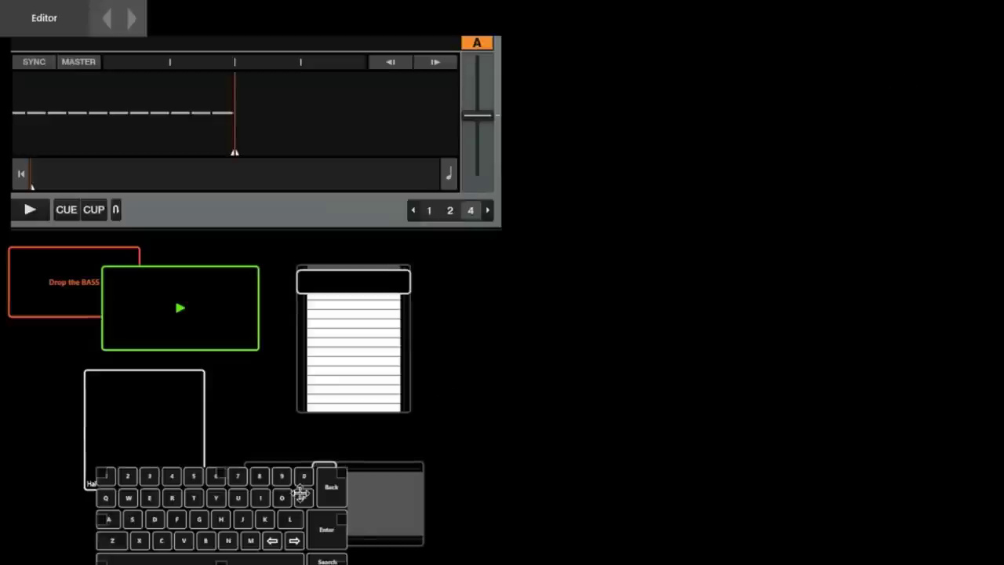
{"action": "left_click_drag", "start_coordinate": [322, 518], "coordinate": [826, 154]}
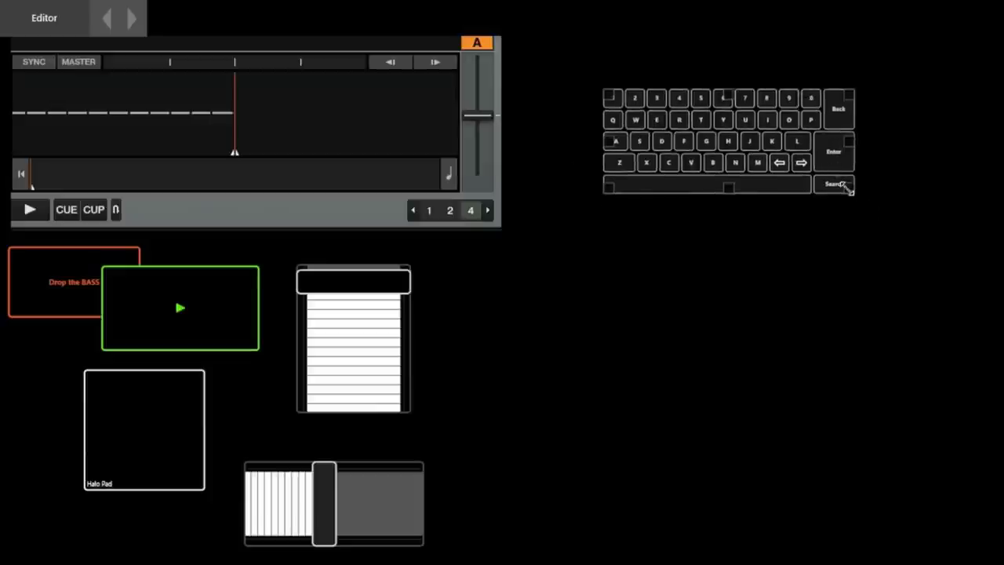
{"action": "left_click_drag", "start_coordinate": [847, 186], "coordinate": [992, 281]}
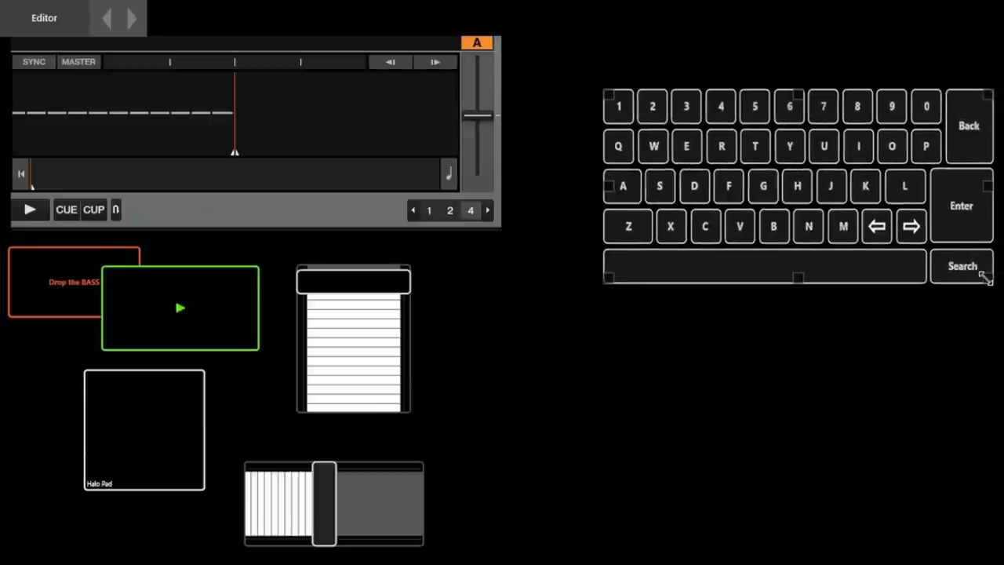
From the editor, add a hexagon Pd pad and enlarge it to 185x185
{"action": "right_click", "coordinate": [558, 347]}
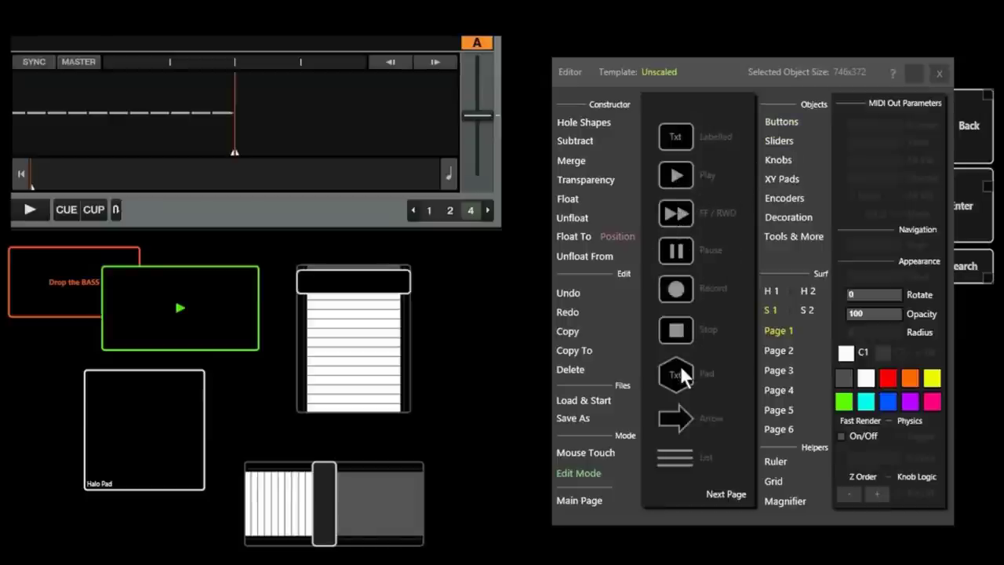
{"action": "left_click", "coordinate": [447, 266]}
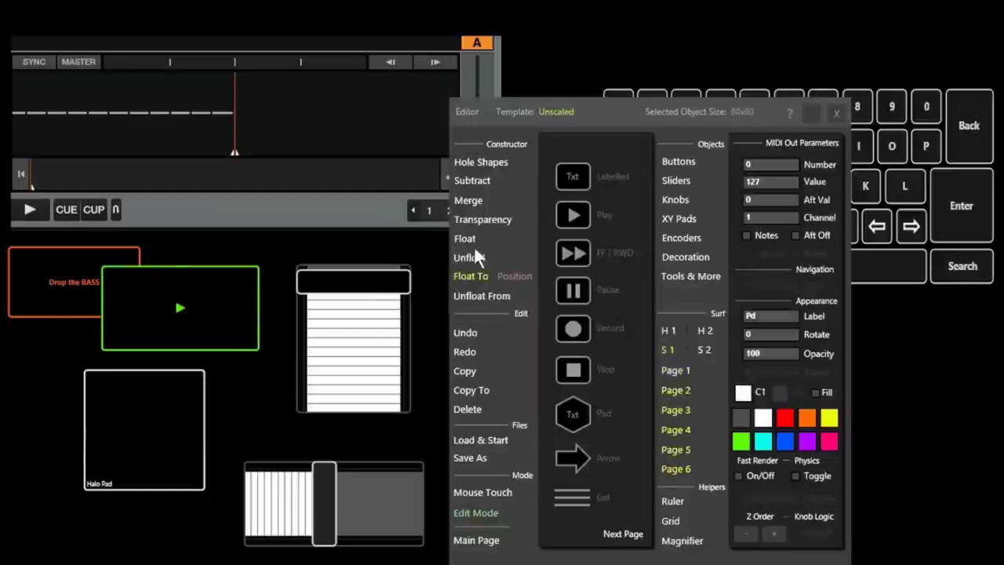
{"action": "left_click_drag", "start_coordinate": [650, 114], "coordinate": [840, 48]}
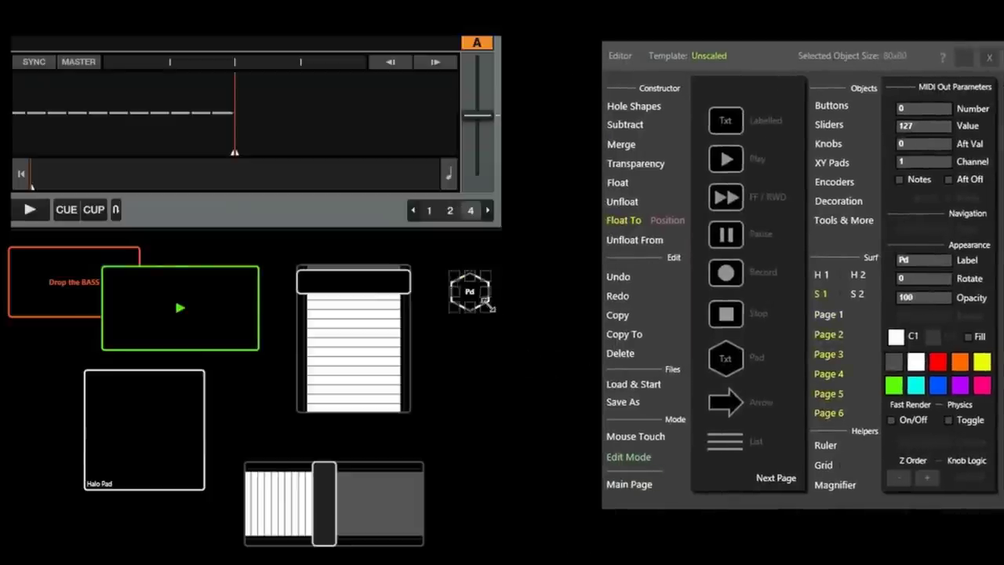
{"action": "left_click_drag", "start_coordinate": [486, 303], "coordinate": [541, 361]}
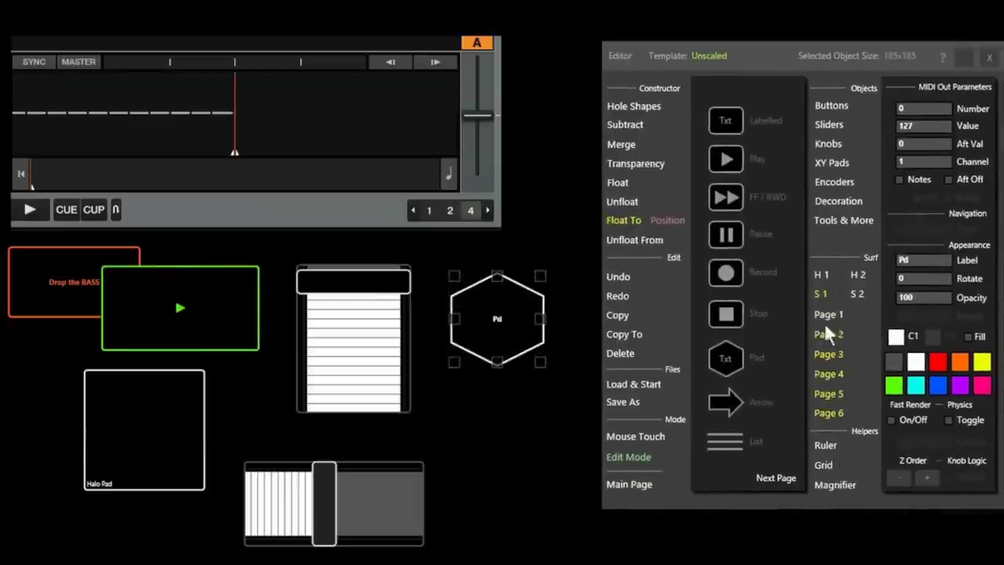
Browse the extra tools set and its next page, then switch pages and return to Page 1
{"action": "left_click", "coordinate": [844, 220]}
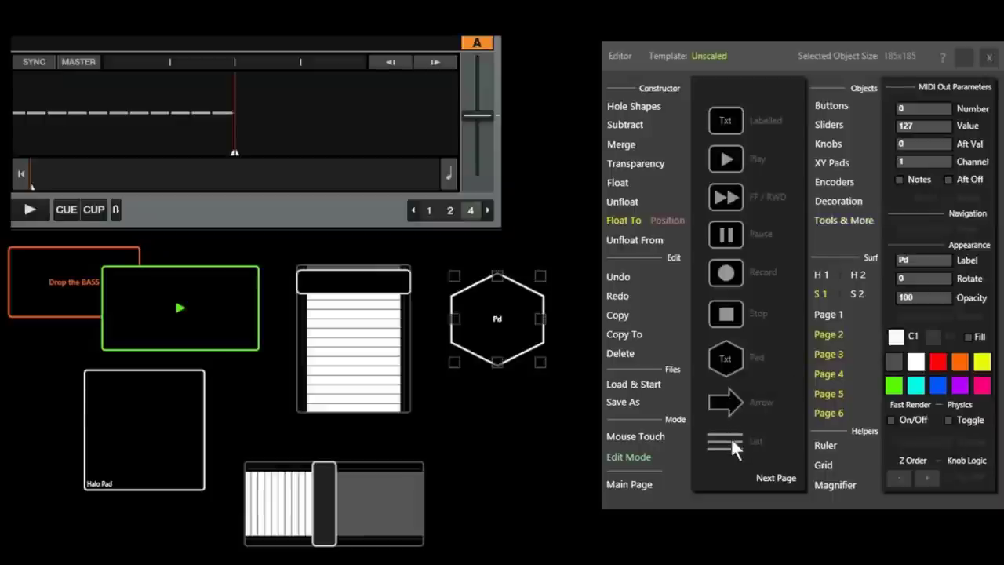
{"action": "left_click", "coordinate": [770, 476]}
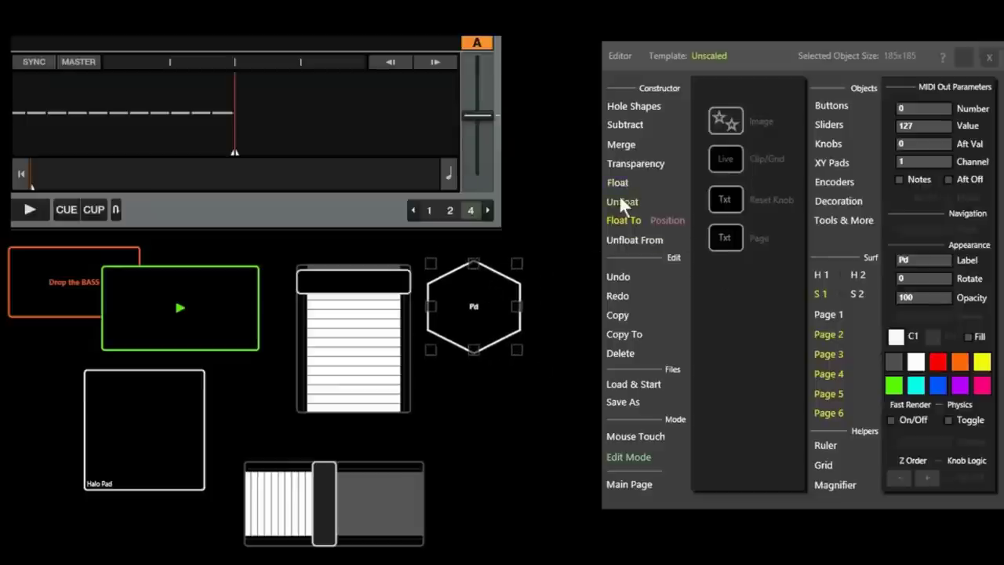
{"action": "left_click", "coordinate": [822, 332]}
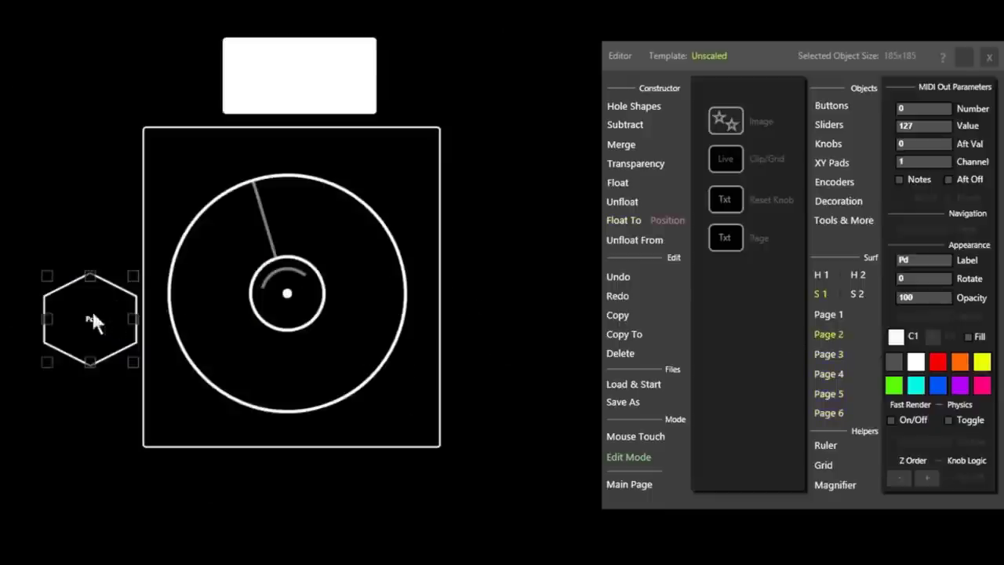
{"action": "left_click", "coordinate": [832, 314]}
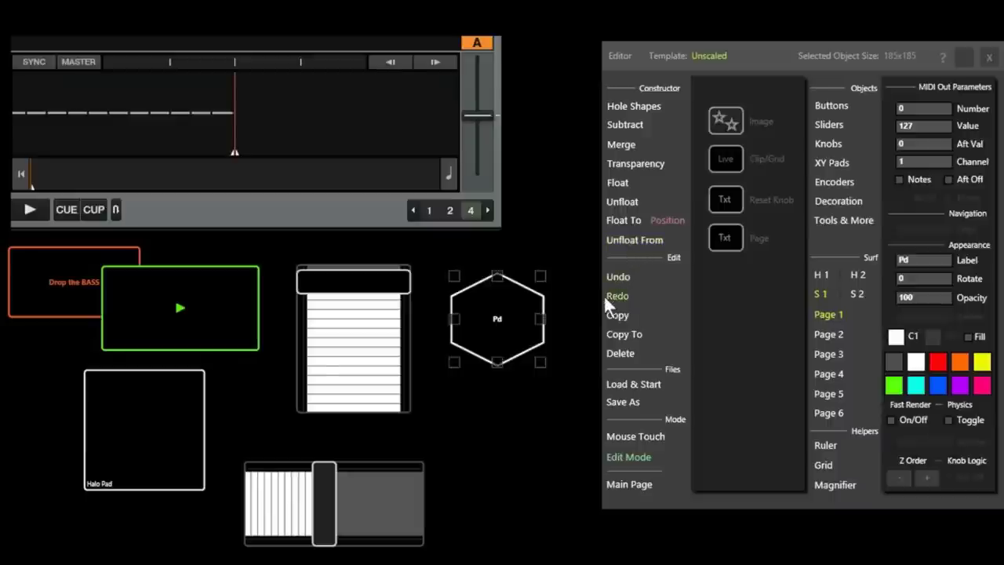
Nudge the Pd hexagon down and right, then duplicate it and select the copy
{"action": "left_click_drag", "start_coordinate": [477, 315], "coordinate": [505, 336]}
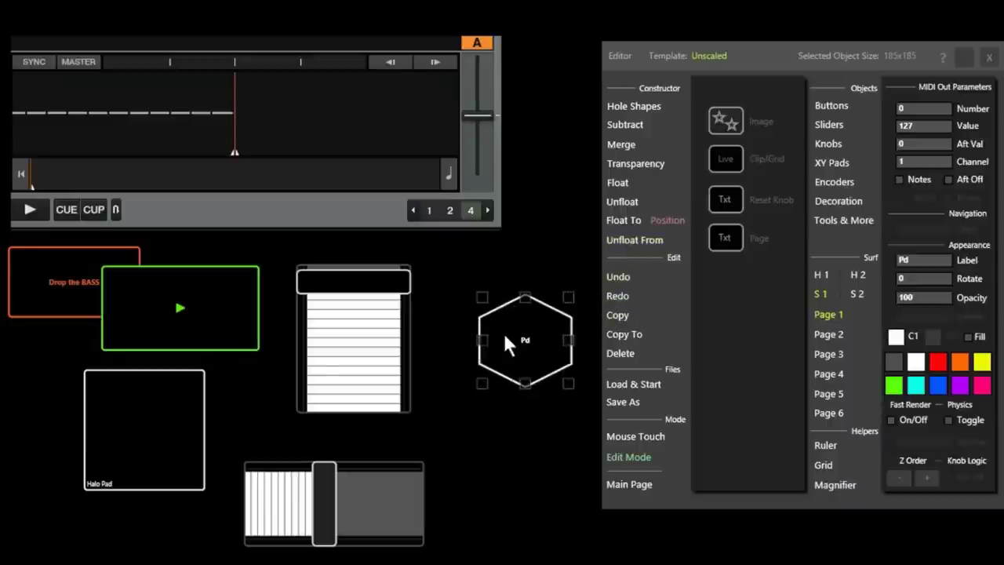
{"action": "left_click", "coordinate": [617, 315]}
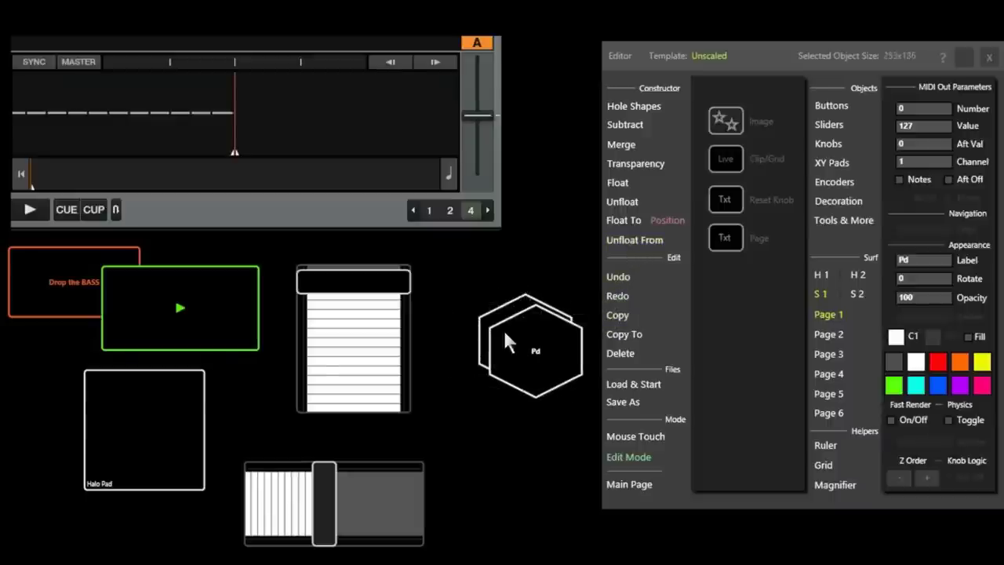
{"action": "left_click", "coordinate": [514, 353]}
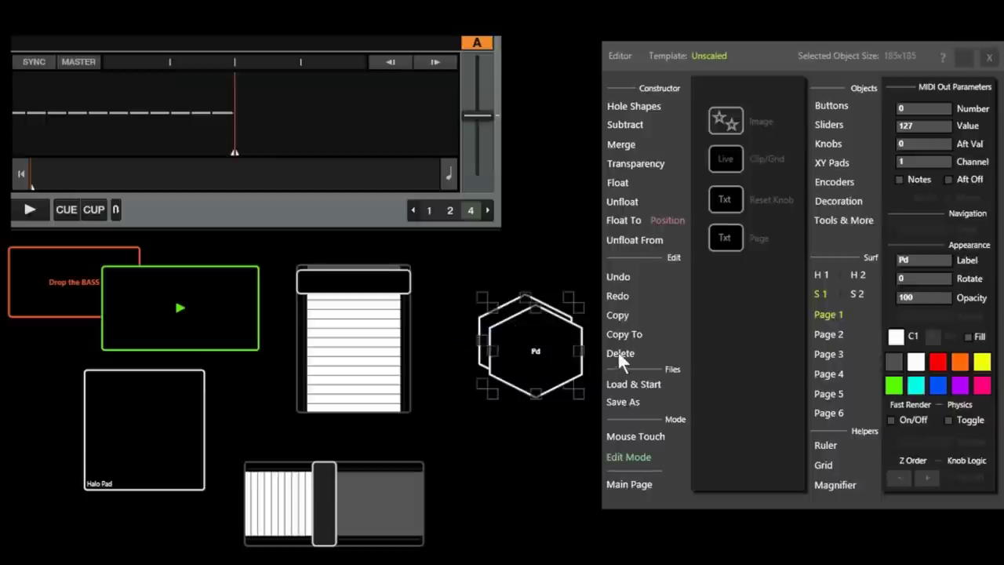
Look through the Delete choices, Save As form and saved template list, then return to editing
{"action": "left_click", "coordinate": [616, 354]}
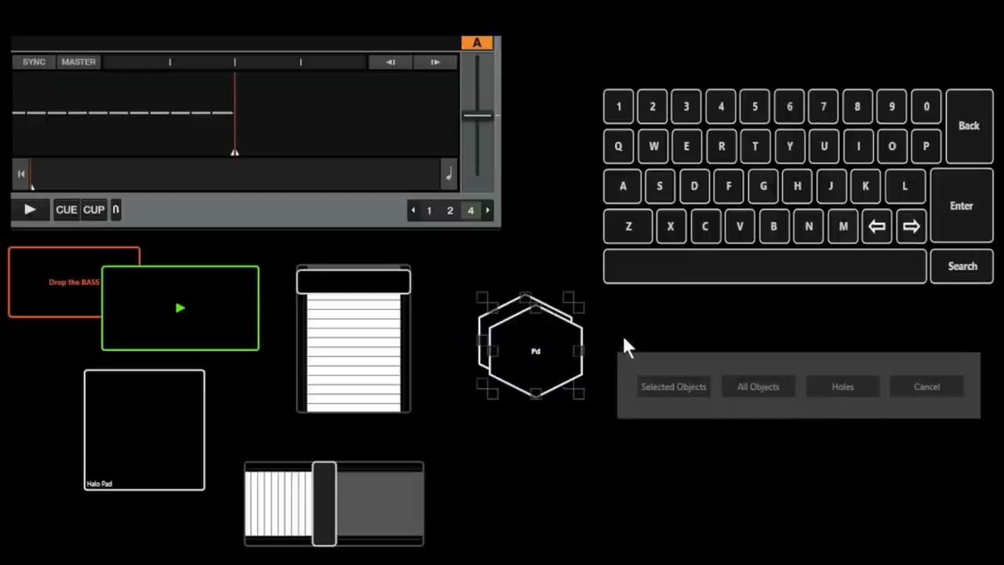
{"action": "left_click", "coordinate": [656, 385]}
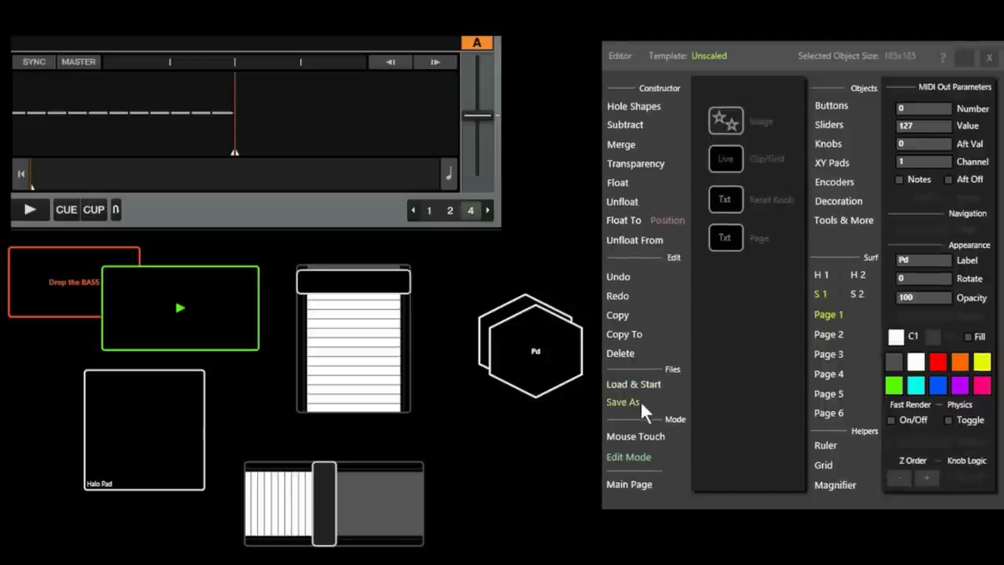
{"action": "left_click", "coordinate": [639, 400]}
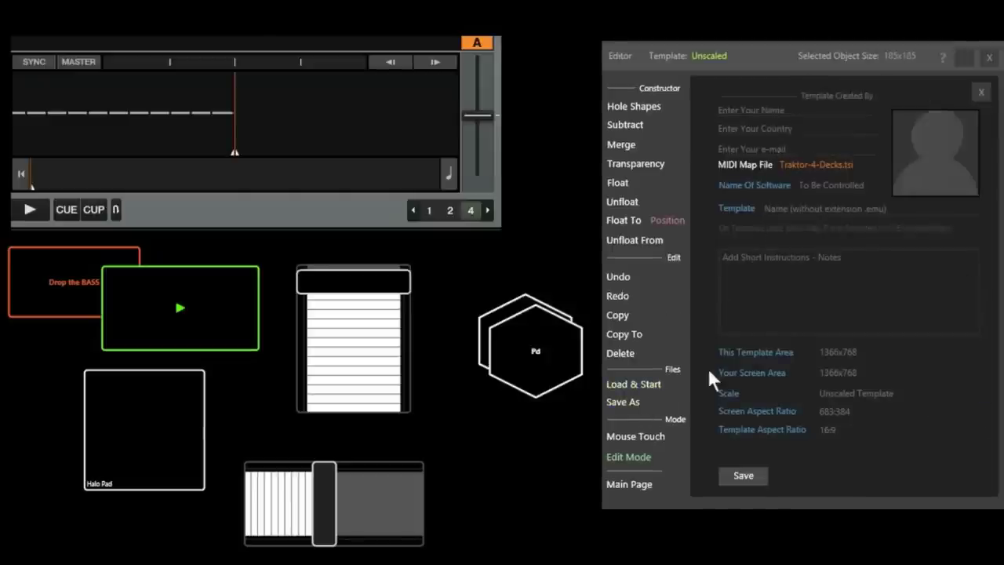
{"action": "left_click", "coordinate": [629, 382]}
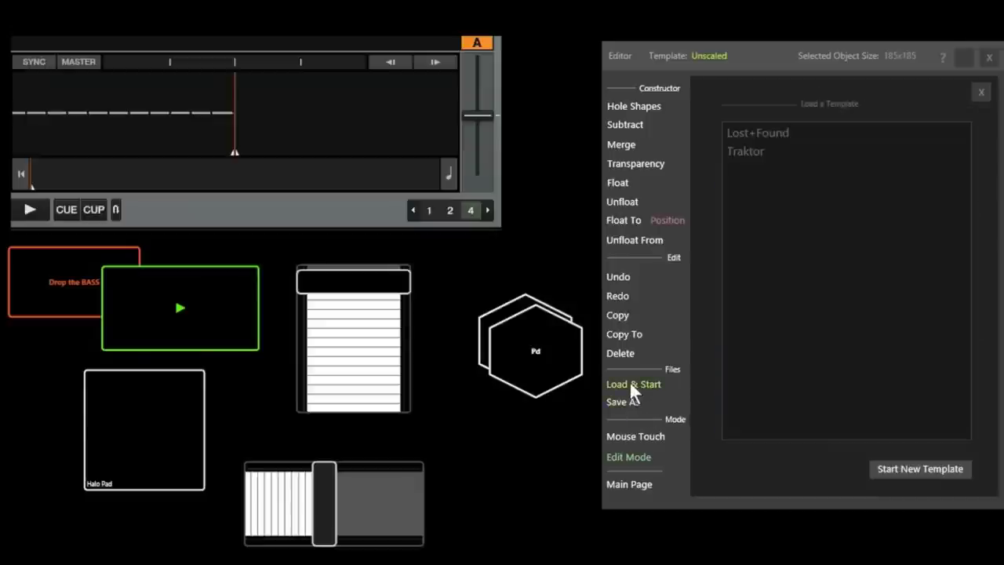
{"action": "left_click", "coordinate": [629, 485]}
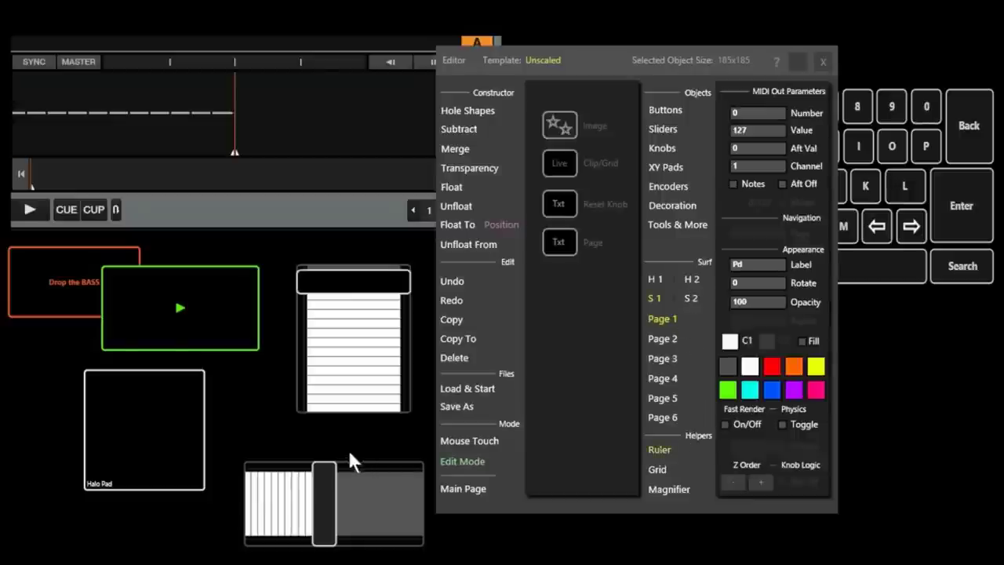
Turn on the grid, move the green Play button up, shorten it to 129 high, and grid-align Drop the BASS
{"action": "left_click", "coordinate": [240, 305]}
{"action": "left_click_drag", "start_coordinate": [210, 300], "coordinate": [281, 277]}
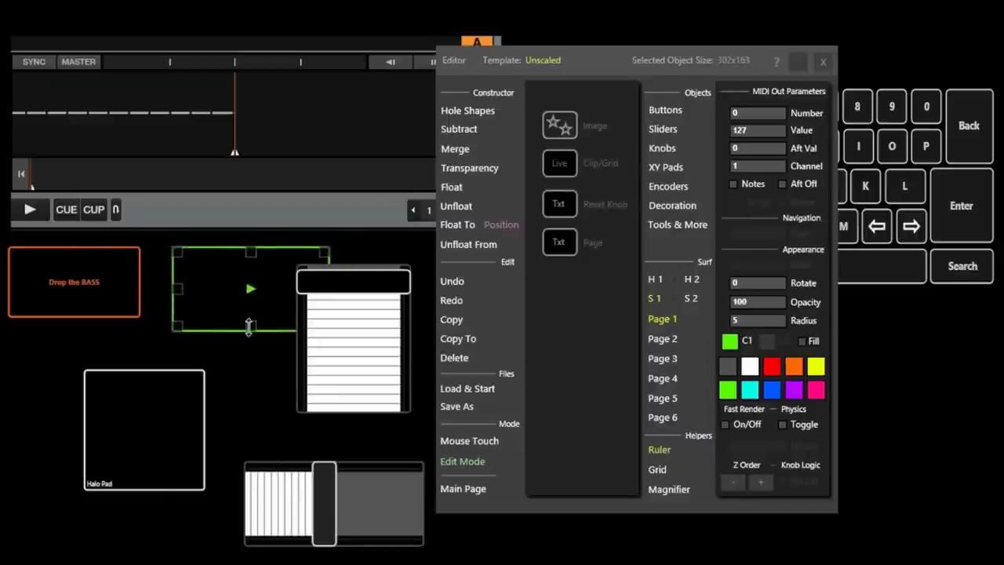
{"action": "left_click", "coordinate": [658, 464]}
{"action": "left_click_drag", "start_coordinate": [248, 327], "coordinate": [250, 311]}
{"action": "left_click", "coordinate": [102, 293]}
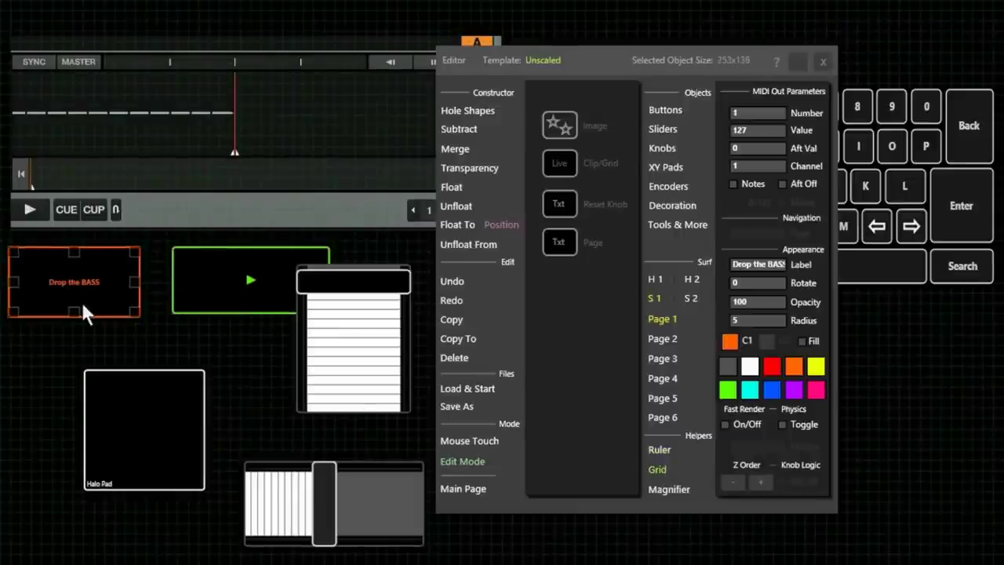
{"action": "left_click_drag", "start_coordinate": [73, 310], "coordinate": [72, 305]}
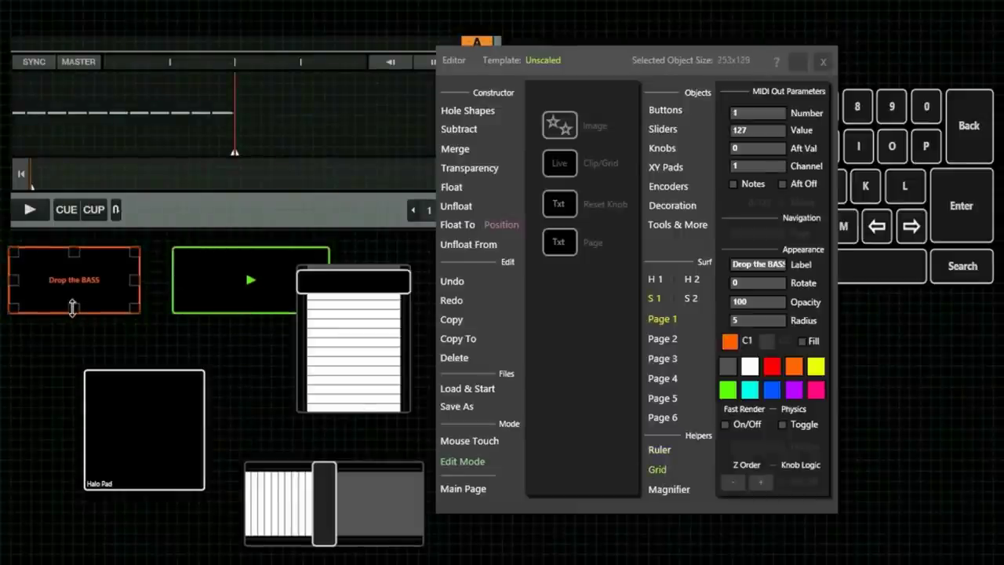
Stack the green button beneath Drop the BASS, narrow both to 240 wide, and move the Halo Pad up-right
{"action": "mouse_move", "coordinate": [205, 303]}
{"action": "left_mouse_down"}
{"action": "mouse_move", "coordinate": [95, 366]}
{"action": "mouse_move", "coordinate": [269, 284]}
{"action": "mouse_move", "coordinate": [201, 318]}
{"action": "left_mouse_up"}
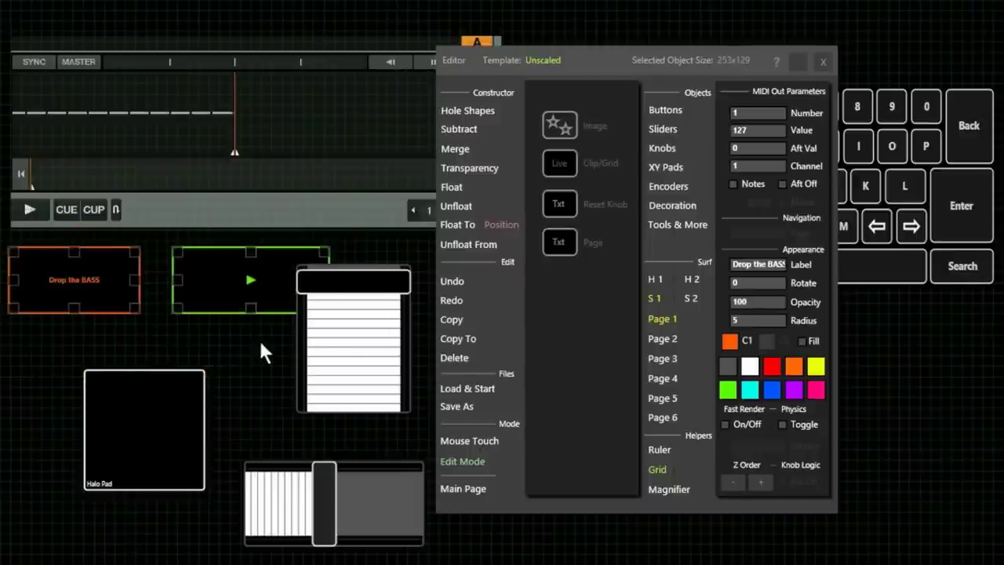
{"action": "left_click_drag", "start_coordinate": [258, 338], "coordinate": [174, 367]}
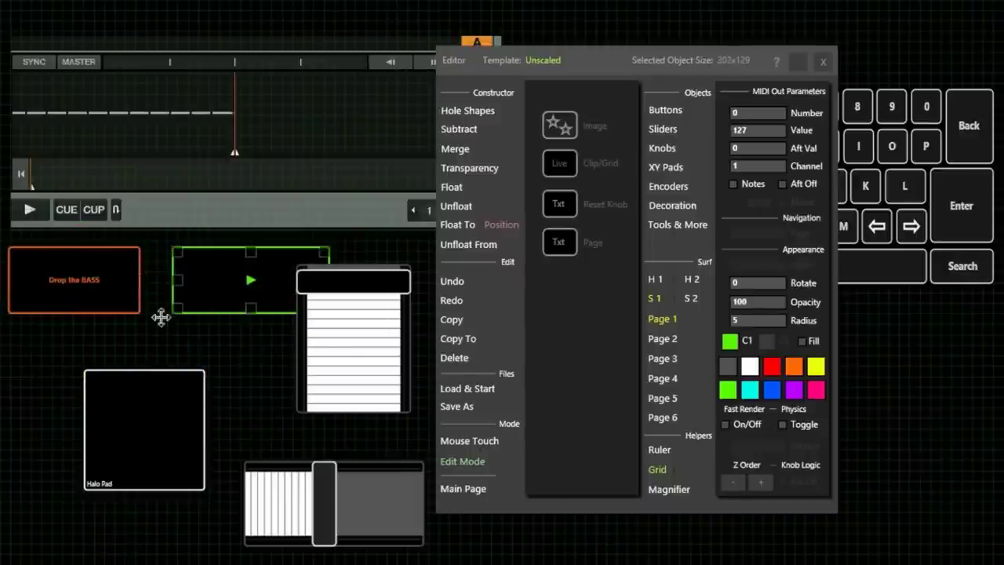
{"action": "left_click_drag", "start_coordinate": [163, 316], "coordinate": [77, 364]}
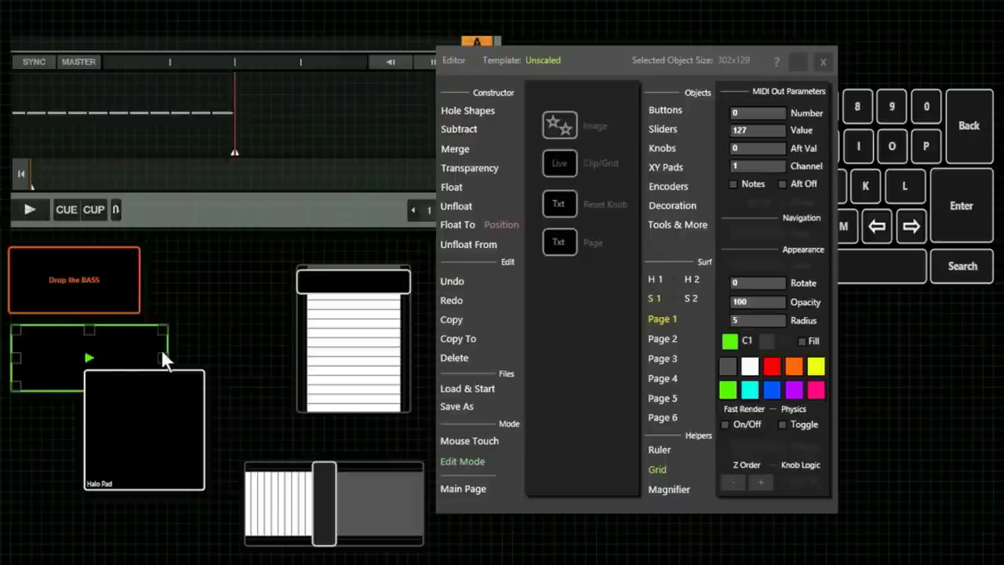
{"action": "left_click_drag", "start_coordinate": [163, 354], "coordinate": [128, 353]}
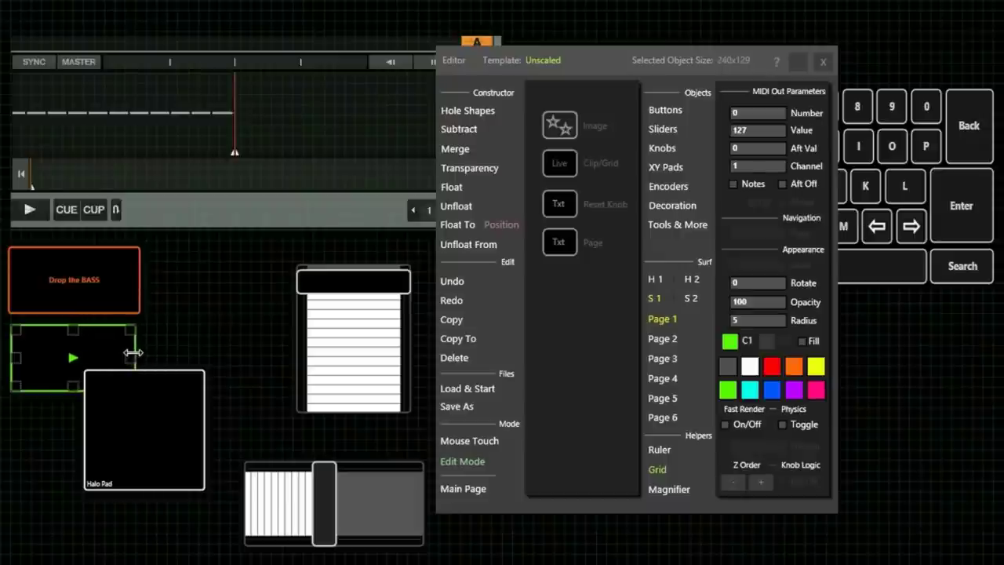
{"action": "left_click", "coordinate": [118, 281]}
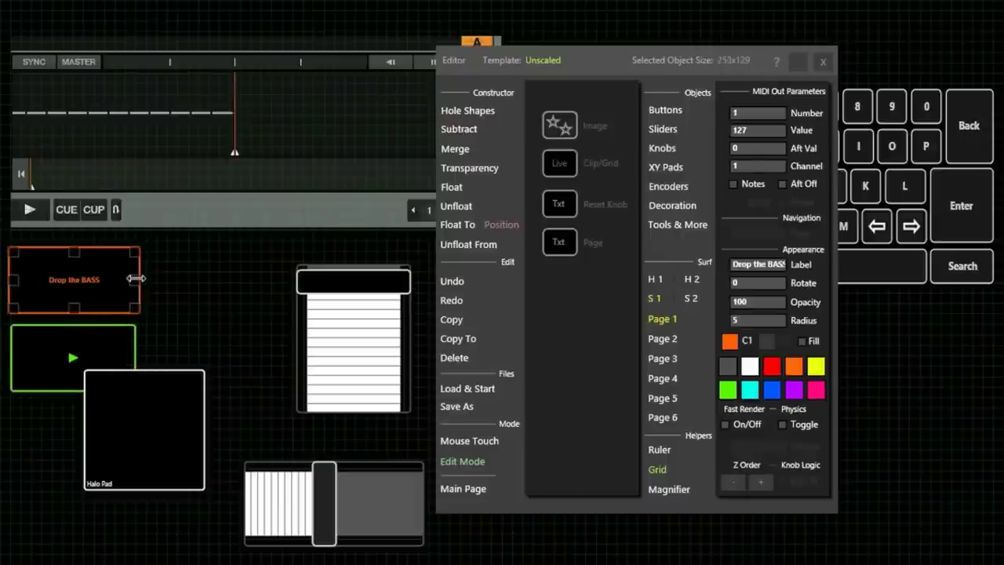
{"action": "left_click_drag", "start_coordinate": [134, 278], "coordinate": [99, 290]}
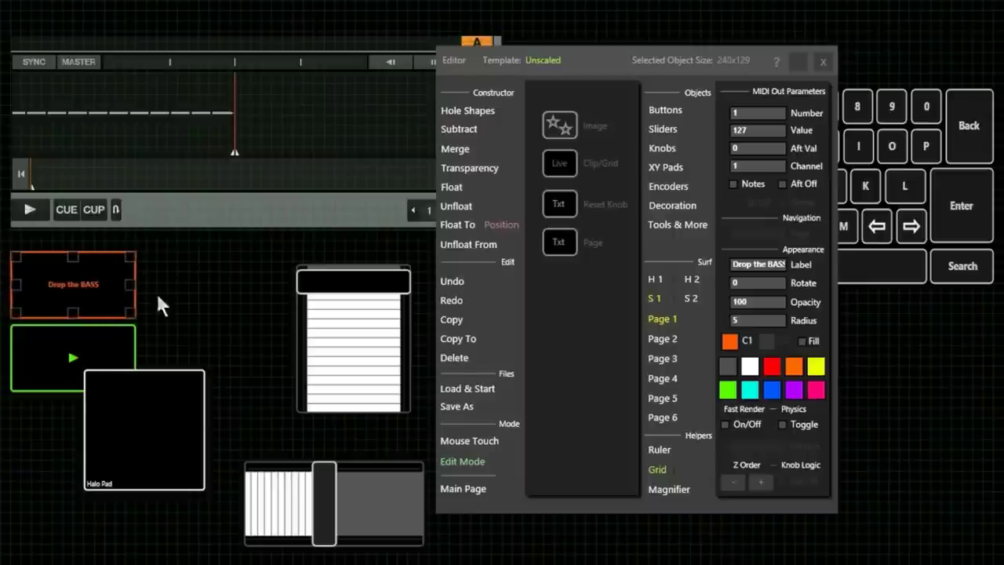
{"action": "left_click", "coordinate": [166, 399]}
{"action": "left_click_drag", "start_coordinate": [144, 403], "coordinate": [283, 274]}
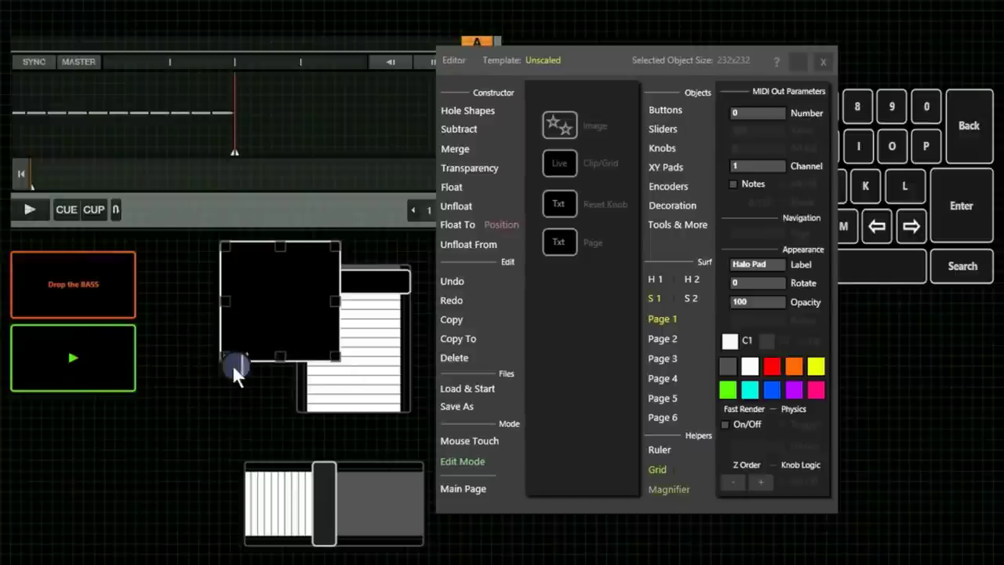
Resize the Halo Pad to 316x316 from its bottom-left handle, then exit to the start screen
{"action": "left_click_drag", "start_coordinate": [222, 358], "coordinate": [182, 402]}
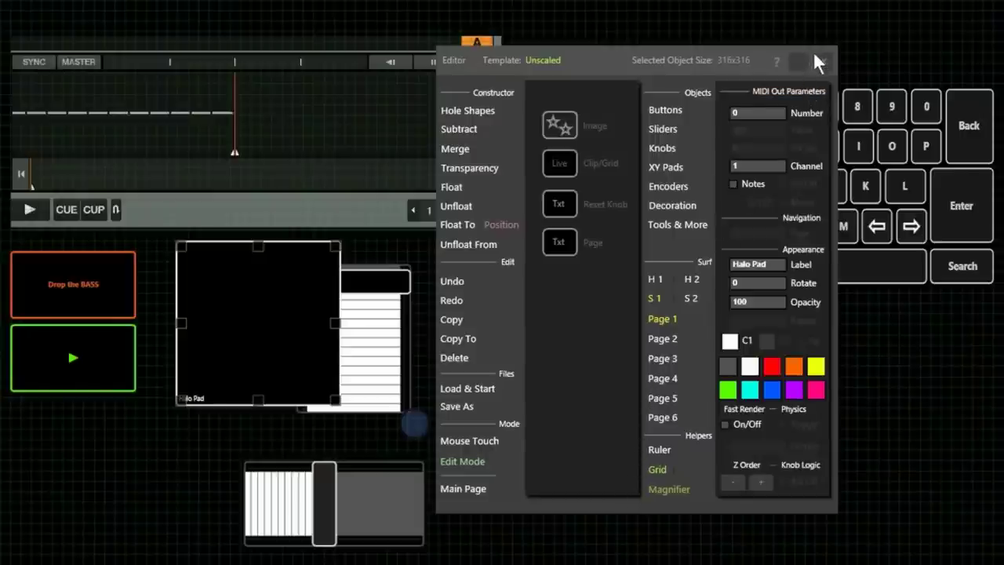
{"action": "left_click", "coordinate": [470, 482]}
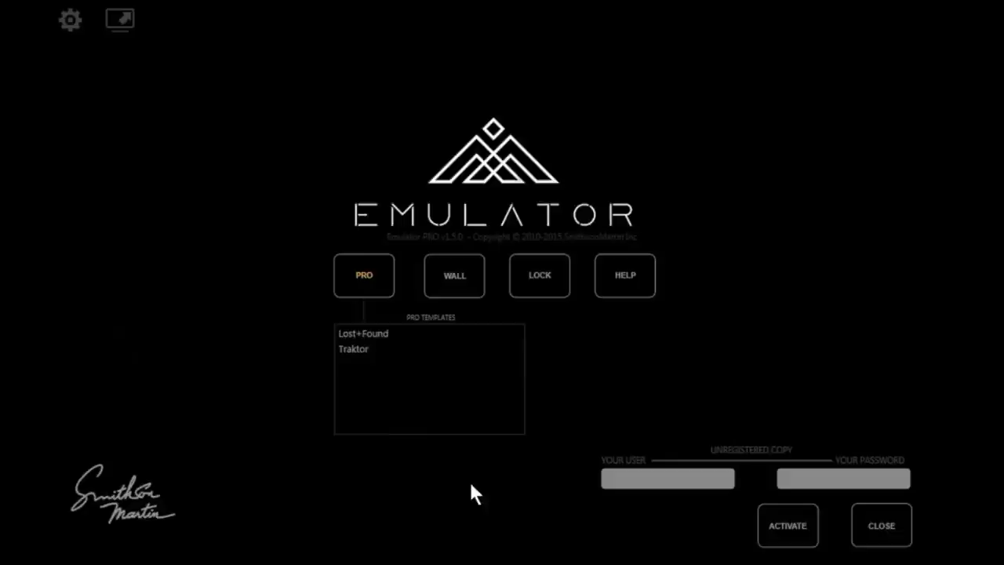